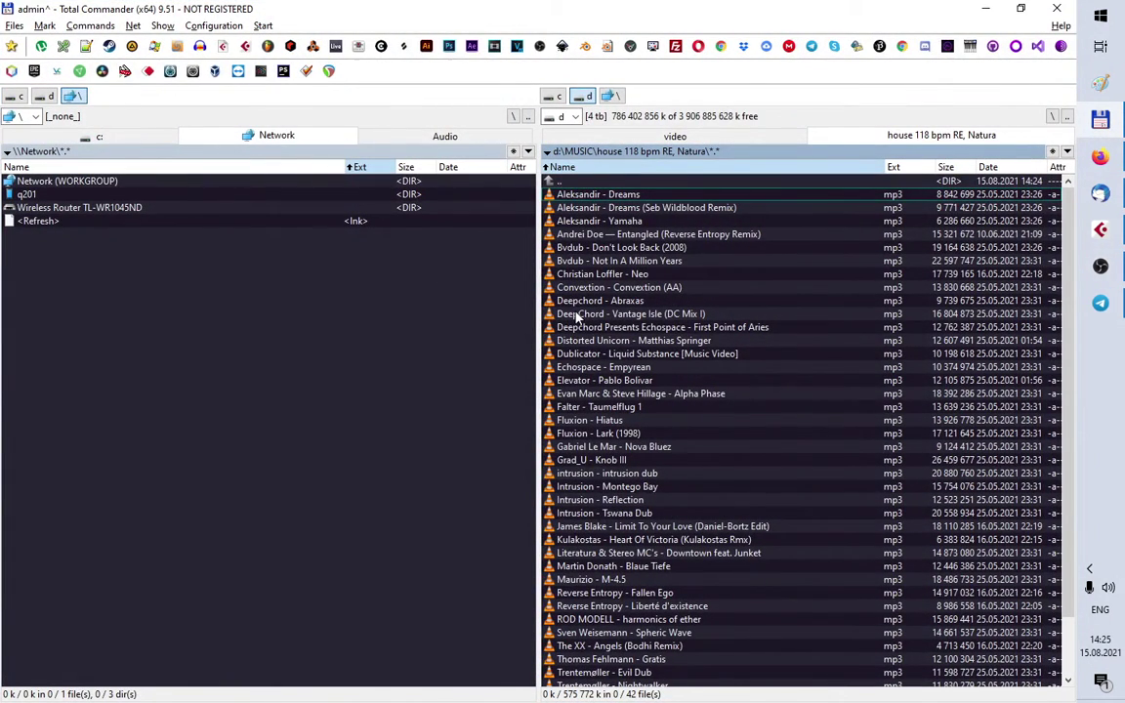
Browse the music folder's tracks, selecting Dublicator - Liquid Substance and Kulakostas - Heart Of Victoria
{"action": "scroll", "coordinate": [601, 401], "scroll_direction": "down", "scroll_amount": 2}
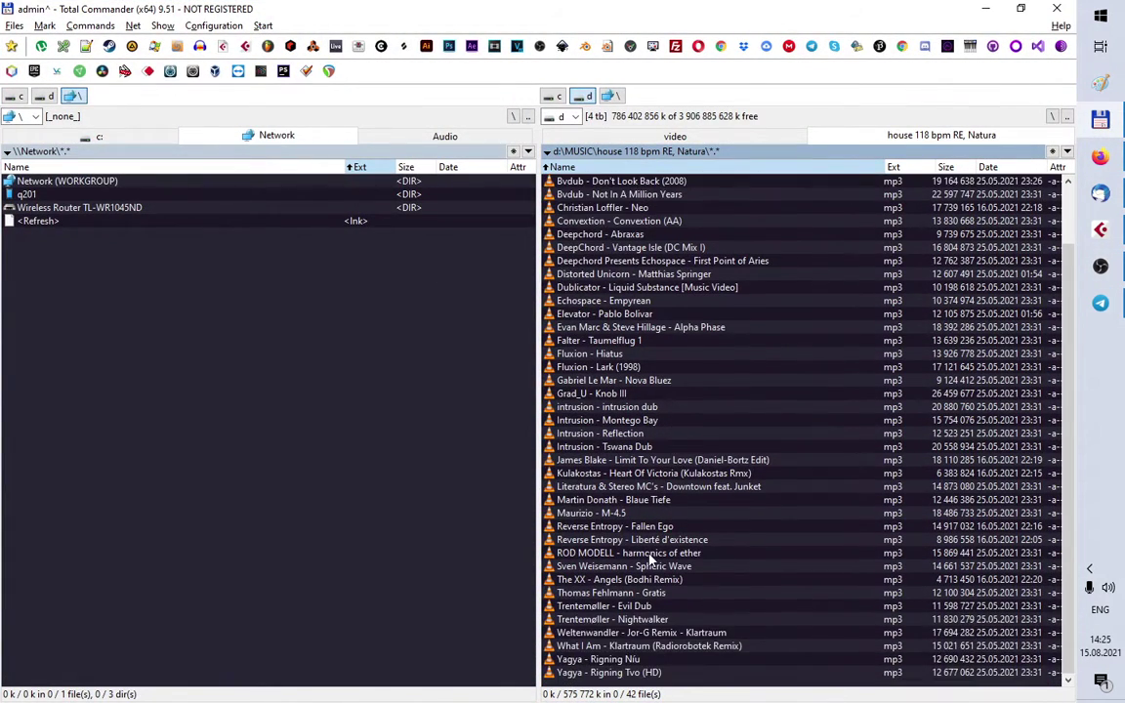
{"action": "scroll", "coordinate": [589, 498], "scroll_direction": "up", "scroll_amount": 2}
{"action": "left_click", "coordinate": [642, 354]}
{"action": "scroll", "coordinate": [644, 488], "scroll_direction": "down", "scroll_amount": 2}
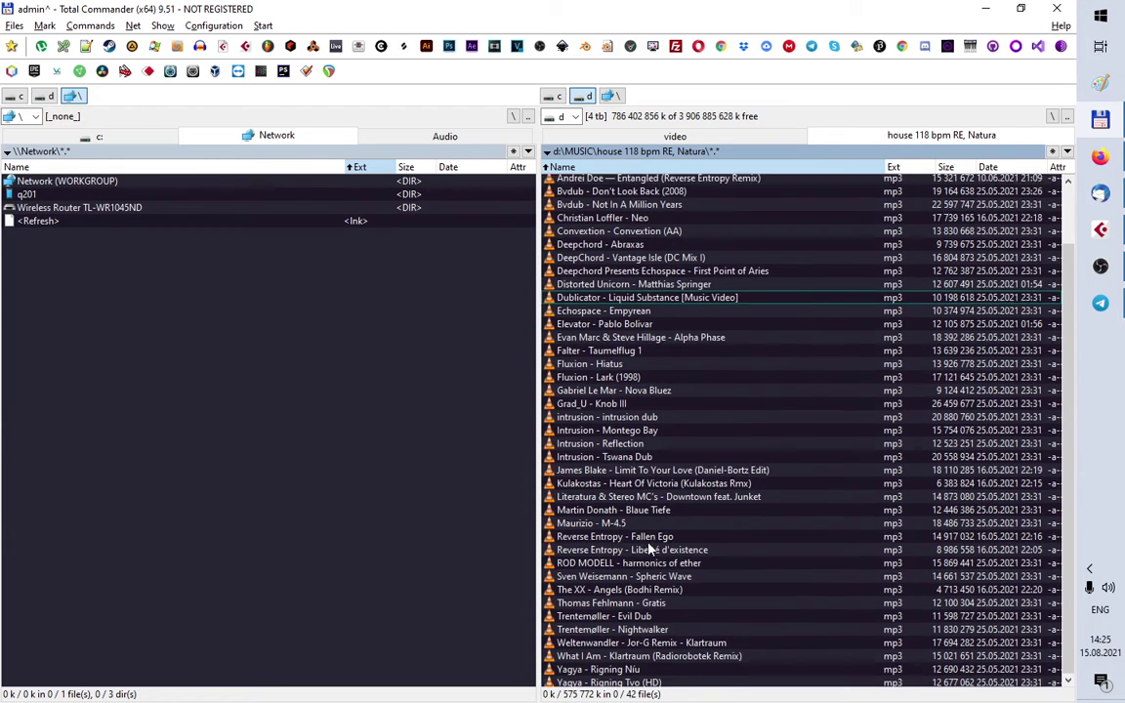
{"action": "scroll", "coordinate": [647, 546], "scroll_direction": "up", "scroll_amount": 2}
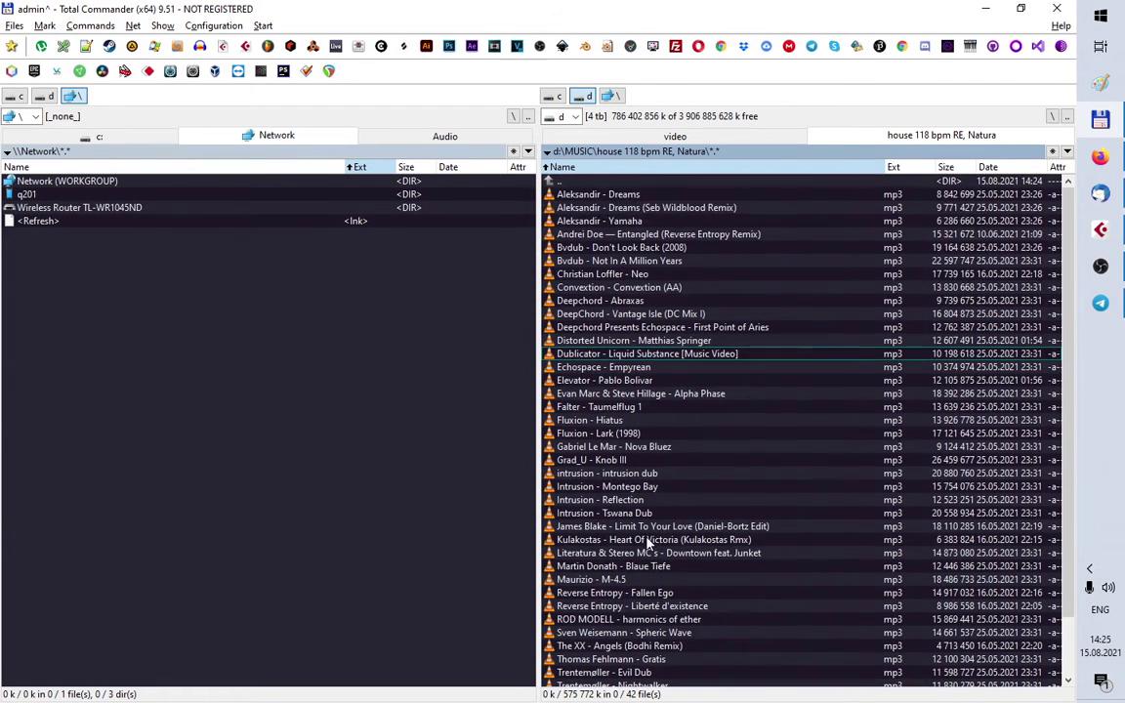
{"action": "key", "text": "Up"}
{"action": "key", "text": "Up"}
{"action": "left_click", "coordinate": [638, 540]}
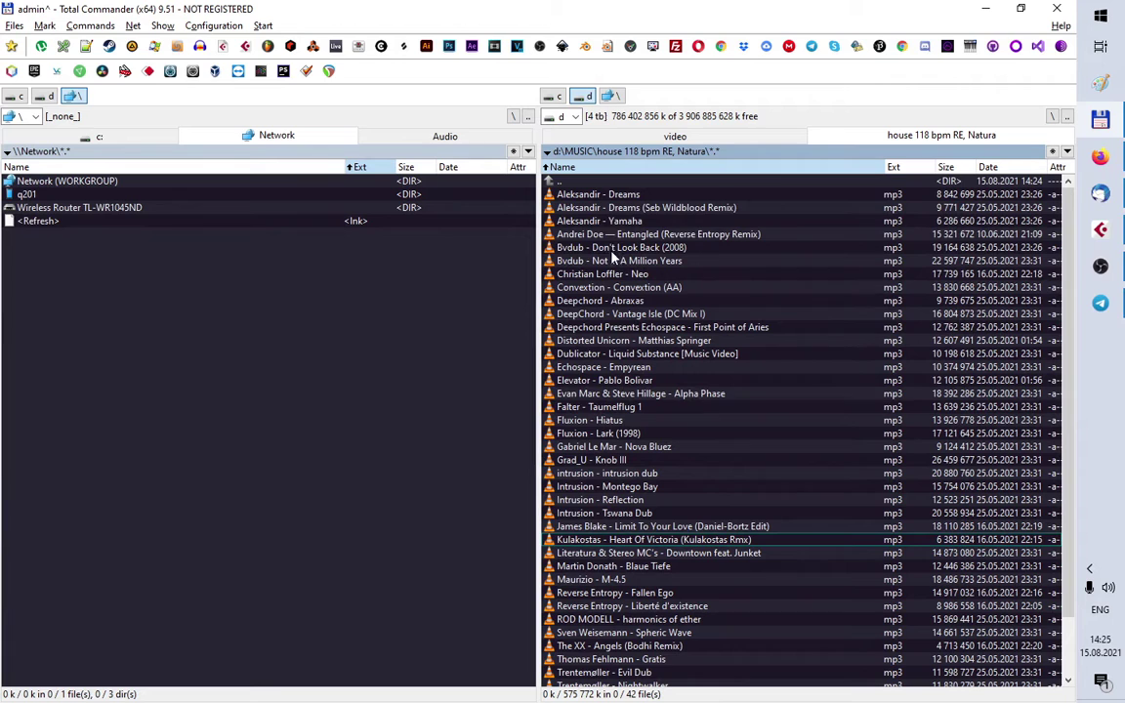
{"action": "scroll", "coordinate": [635, 543], "scroll_direction": "down", "scroll_amount": 2}
{"action": "scroll", "coordinate": [581, 547], "scroll_direction": "up", "scroll_amount": 2}
{"action": "scroll", "coordinate": [696, 420], "scroll_direction": "down", "scroll_amount": 2}
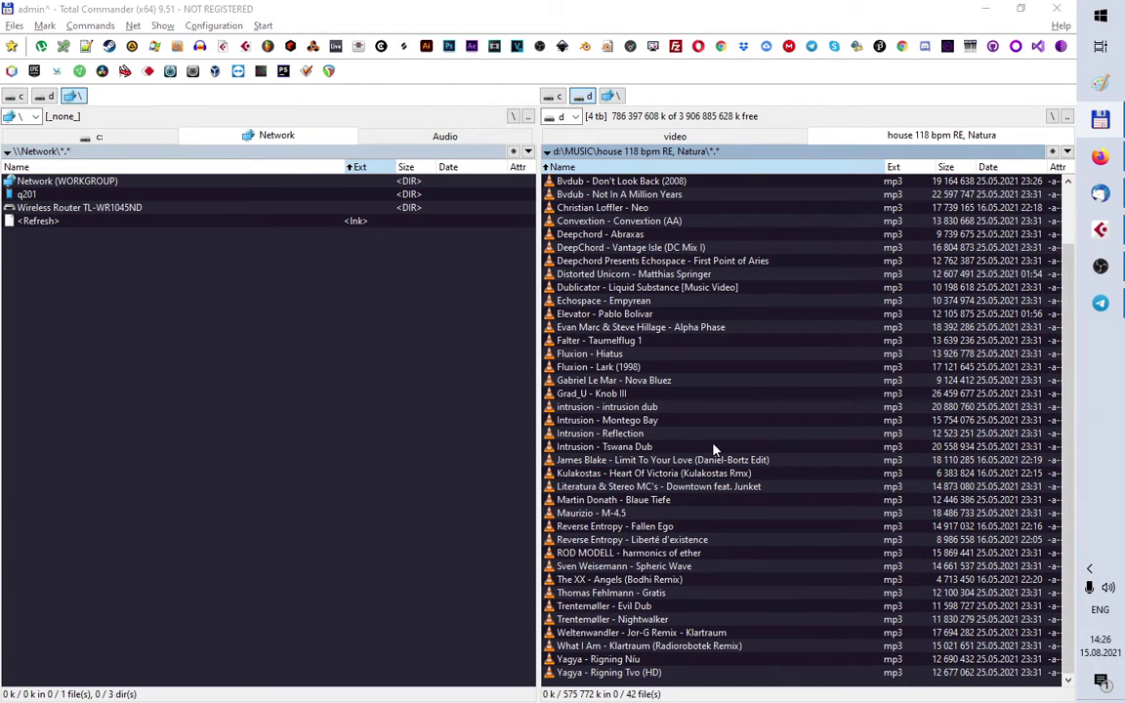
Select the new index.php file and open the house 118 bpm RE, Natura folder's context menu
{"action": "left_click", "coordinate": [582, 408]}
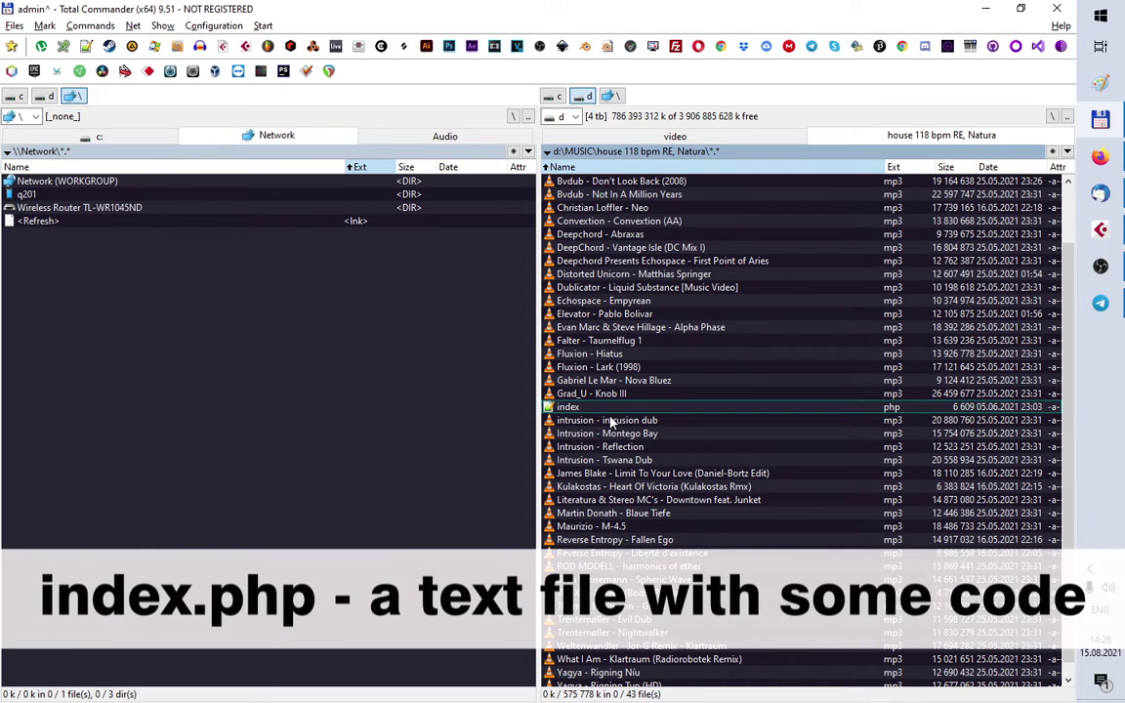
{"action": "scroll", "coordinate": [754, 479], "scroll_direction": "down", "scroll_amount": 1}
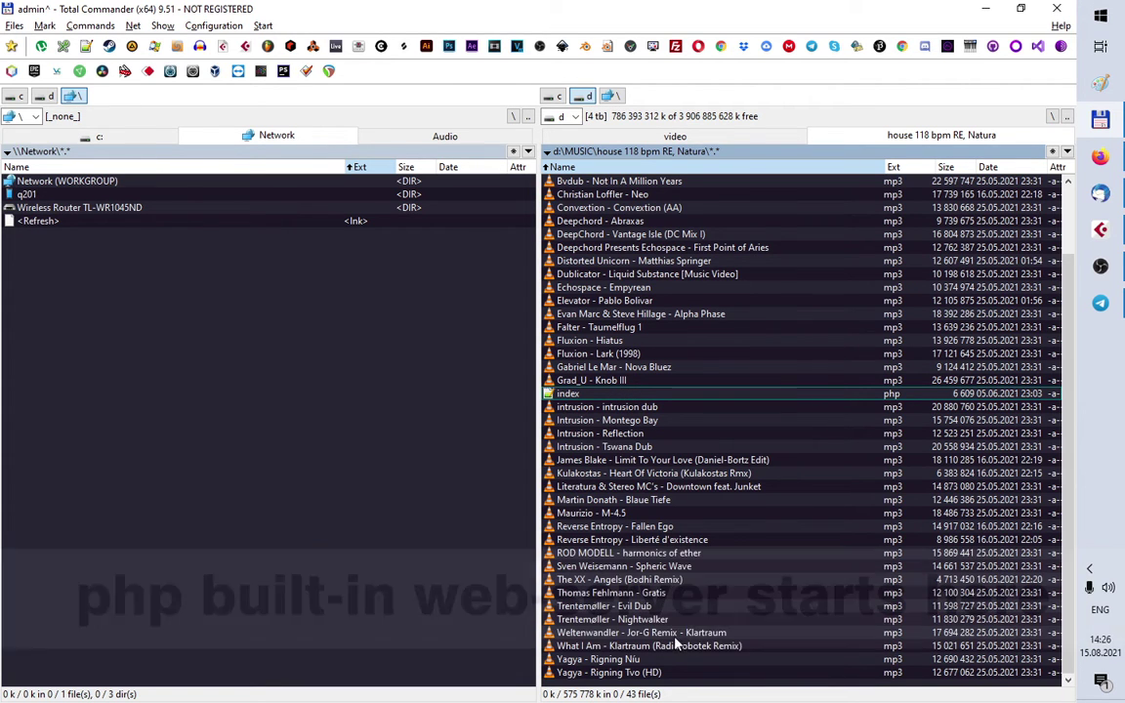
{"action": "right_click", "coordinate": [665, 683]}
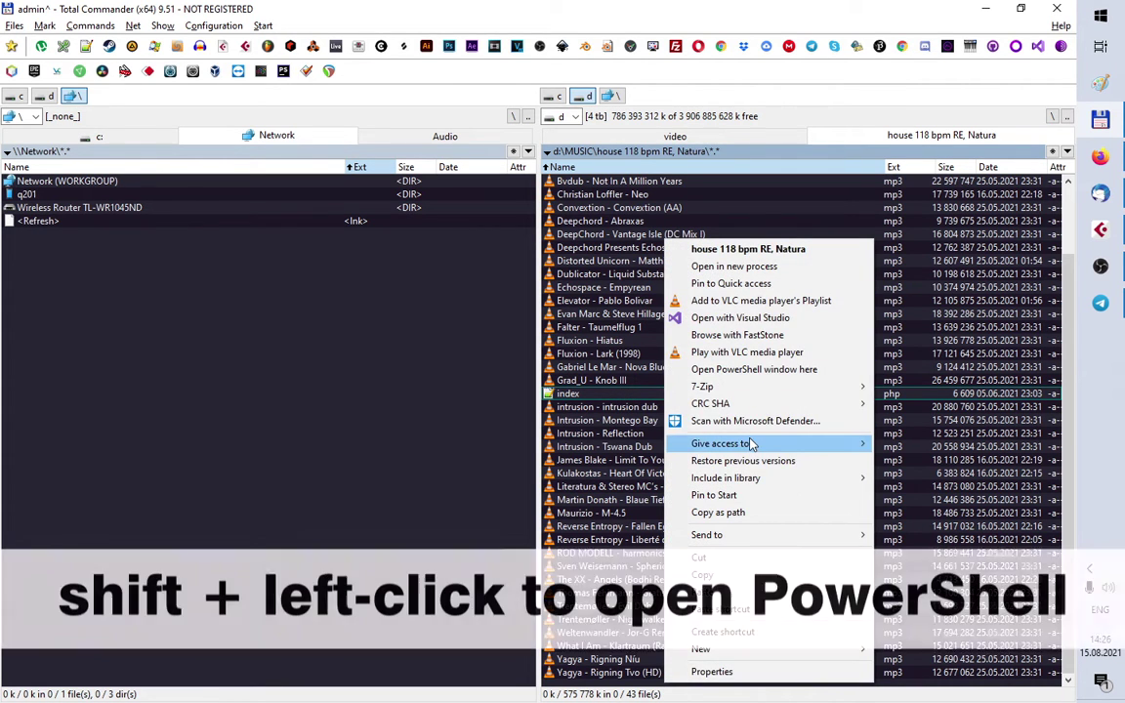
{"action": "left_click", "coordinate": [754, 369]}
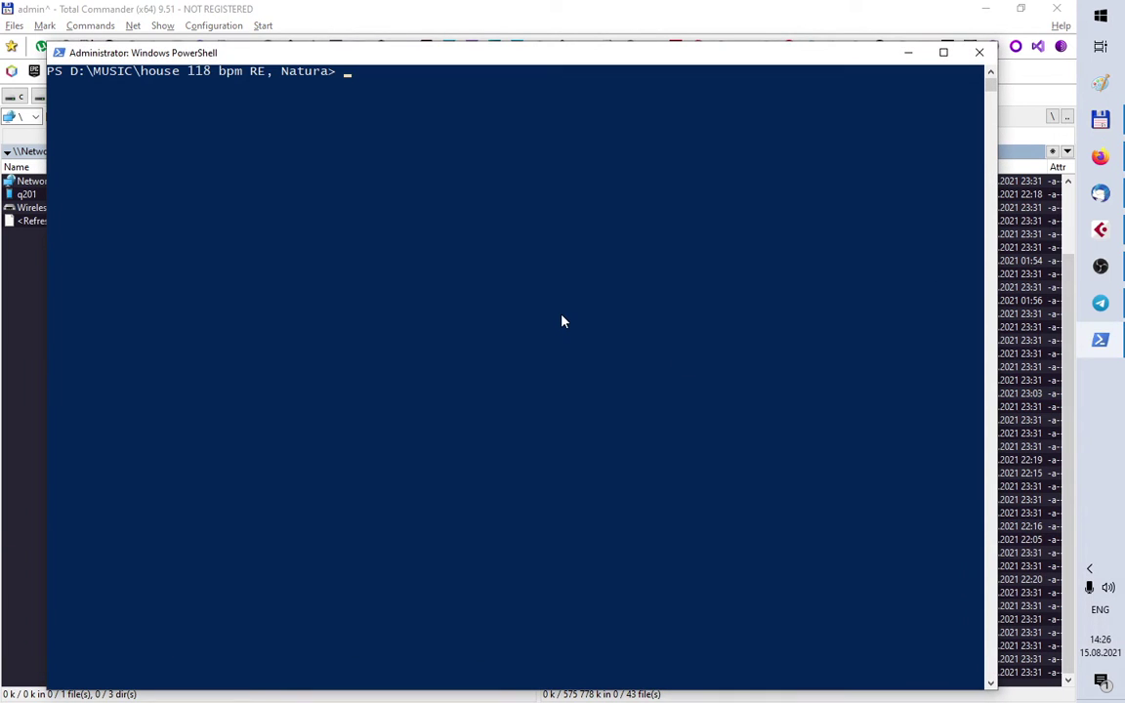
{"action": "type", "text": "php -S localhost:8"}
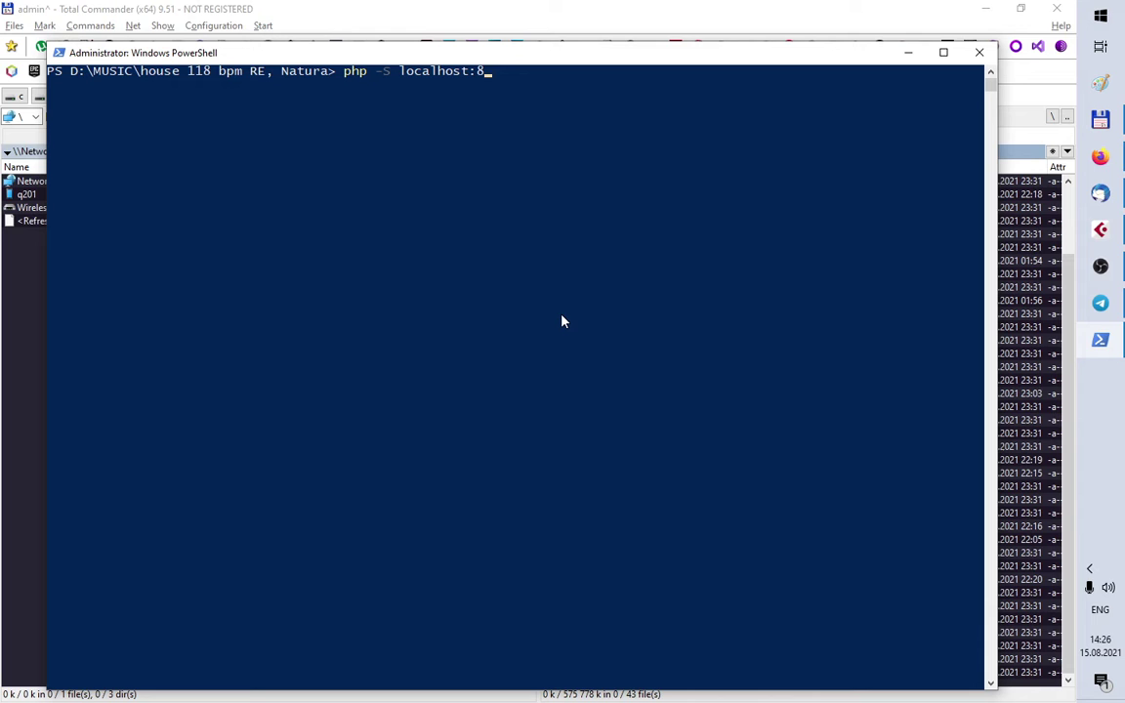
{"action": "type", "text": "000"}
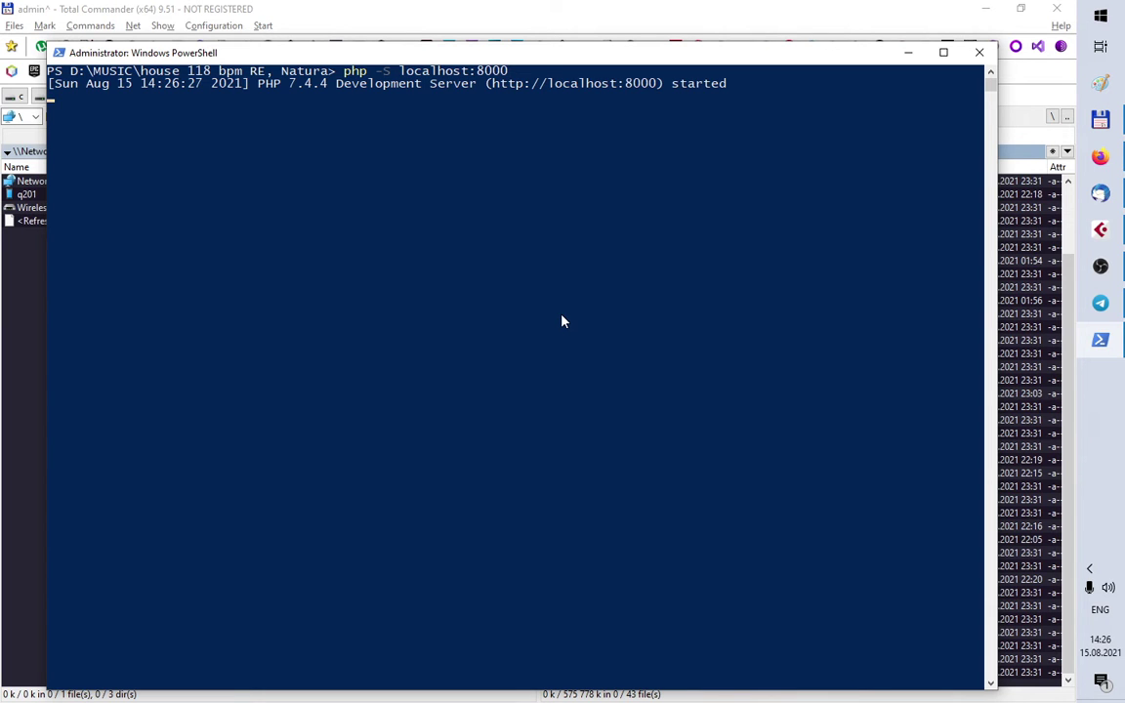
{"action": "left_click_drag", "start_coordinate": [400, 71], "coordinate": [660, 90]}
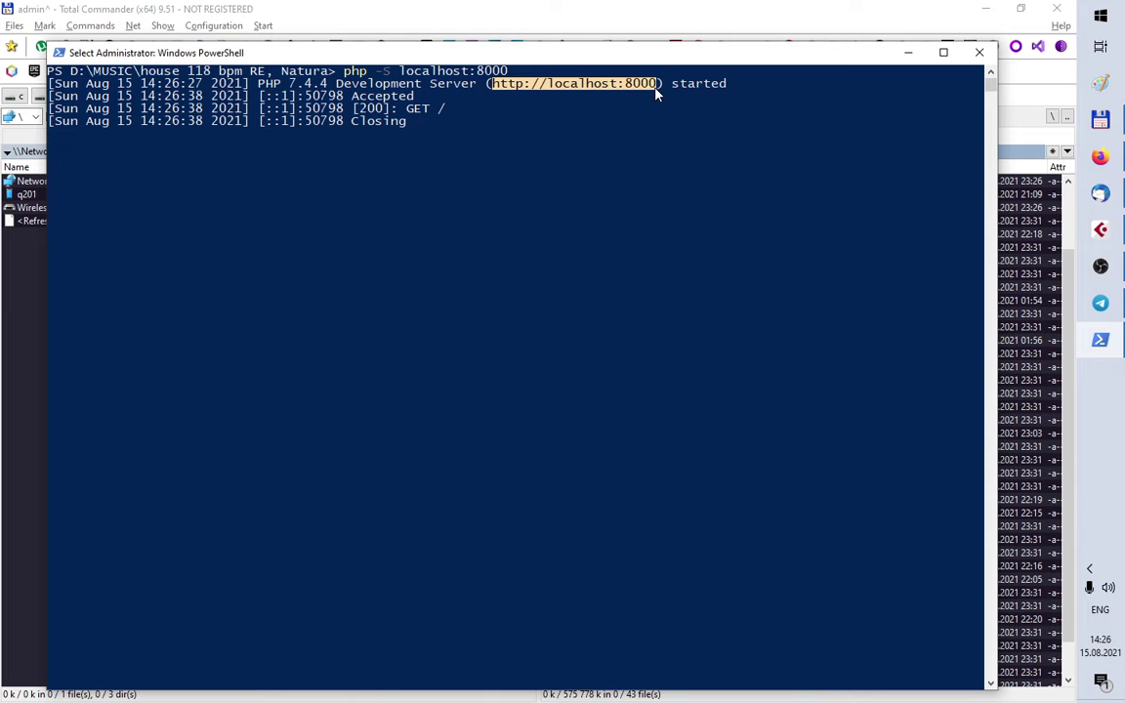
{"action": "right_click", "coordinate": [659, 89]}
{"action": "left_click", "coordinate": [1100, 156]}
{"action": "type", "text": "http://localhost:8000"}
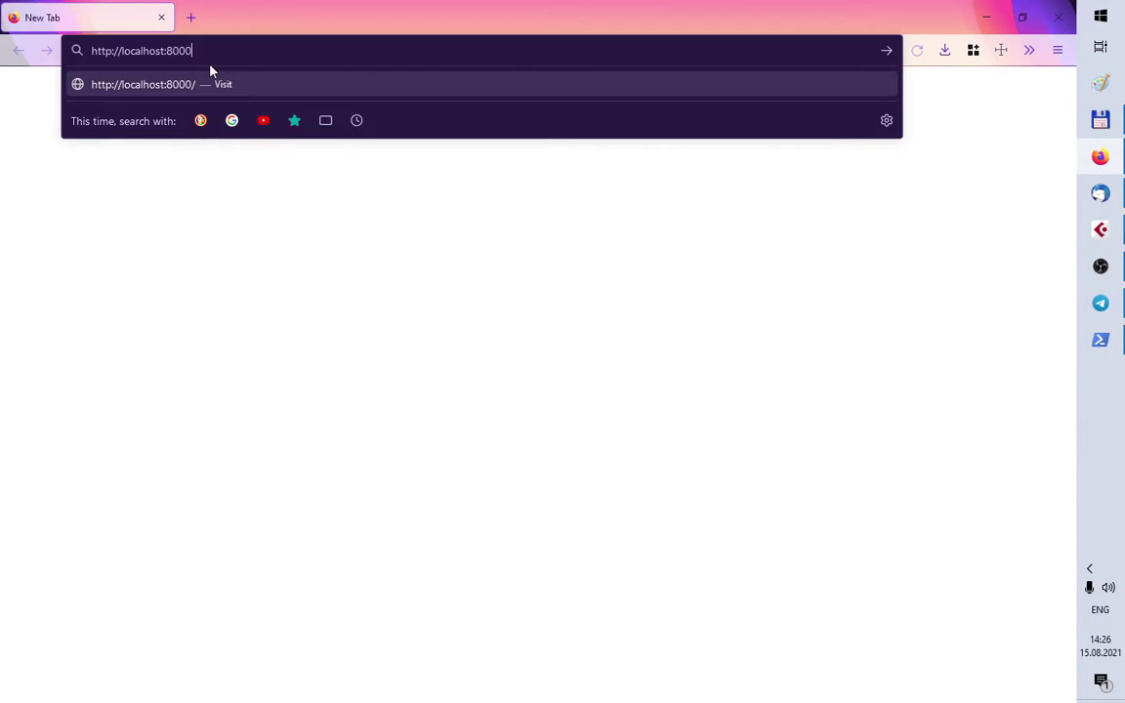
{"action": "key", "text": "Return"}
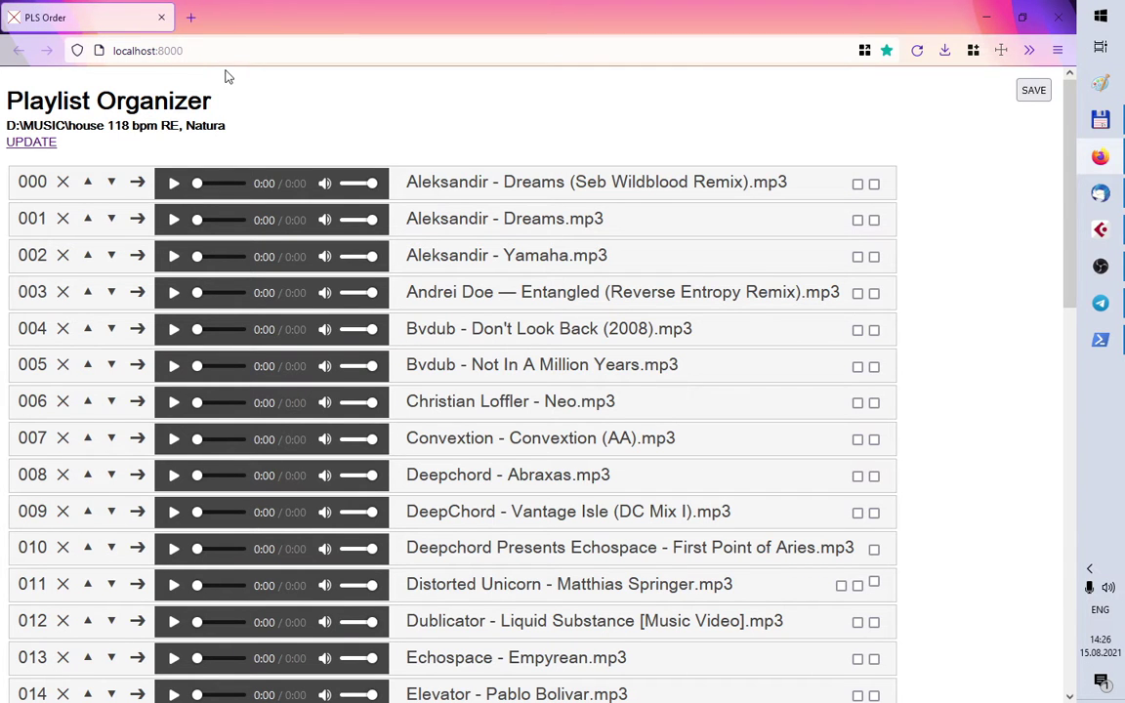
{"action": "left_click_drag", "start_coordinate": [226, 125], "coordinate": [6, 126]}
{"action": "left_click_drag", "start_coordinate": [241, 93], "coordinate": [14, 101]}
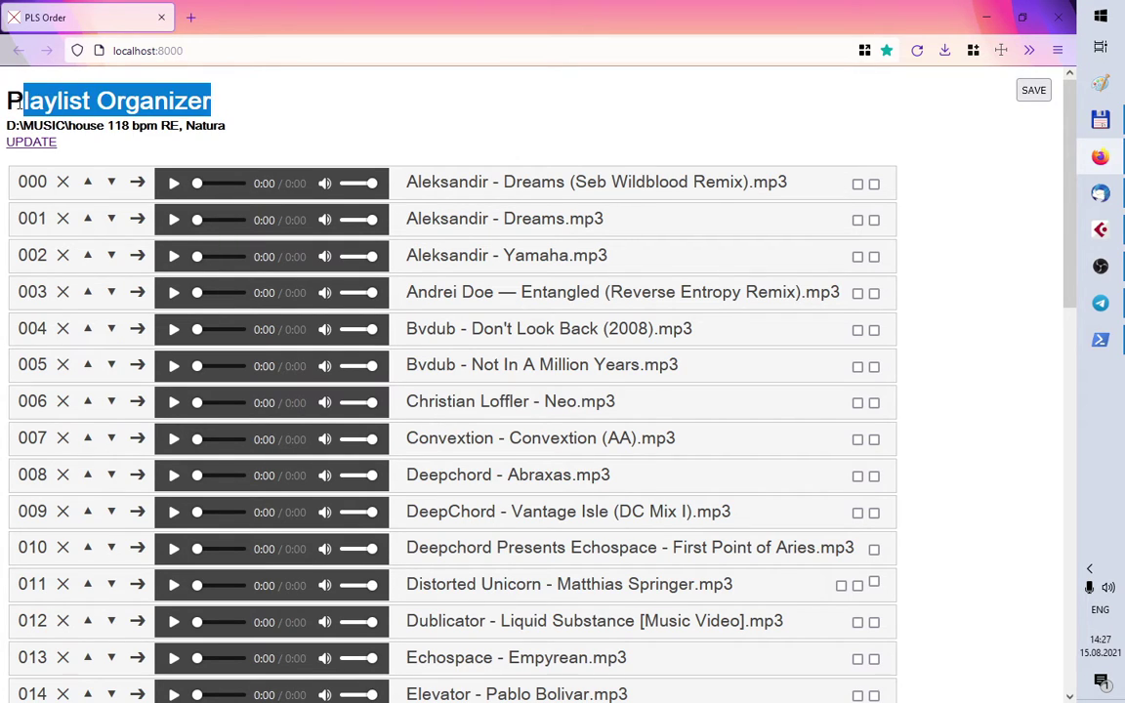
{"action": "left_click", "coordinate": [217, 95]}
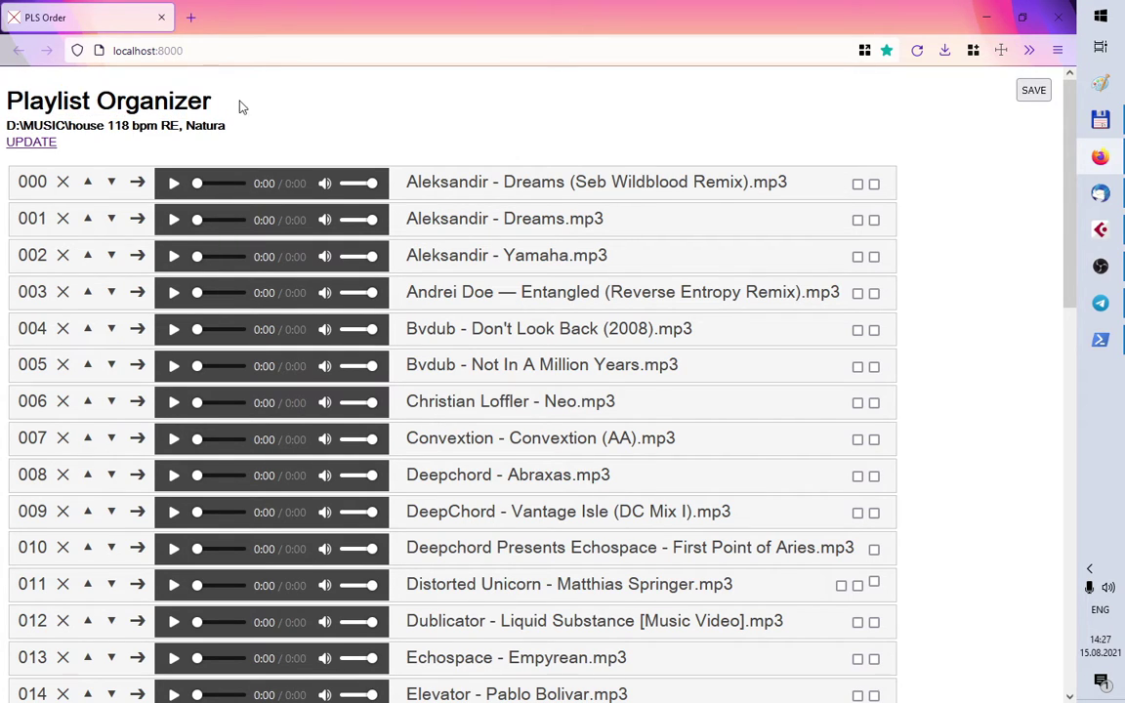
Send Aleksandir - Dreams (Seb Wildblood Remix) to the end of the list
{"action": "left_click", "coordinate": [109, 183]}
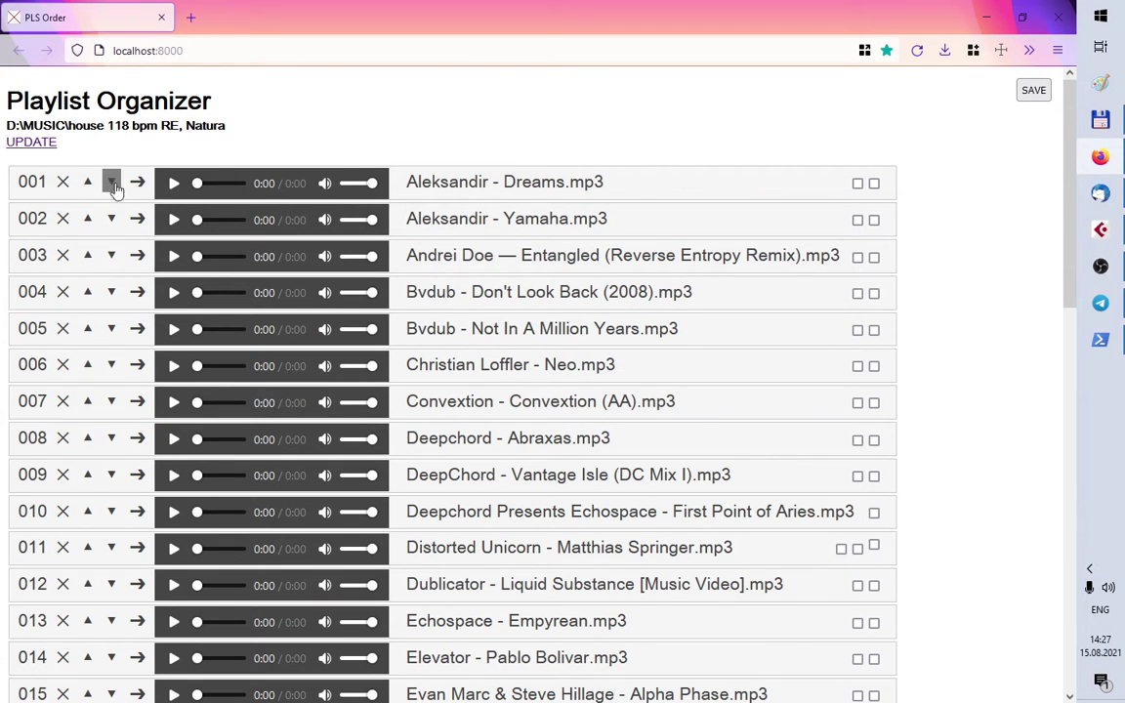
{"action": "scroll", "coordinate": [118, 289], "scroll_direction": "down", "scroll_amount": 10}
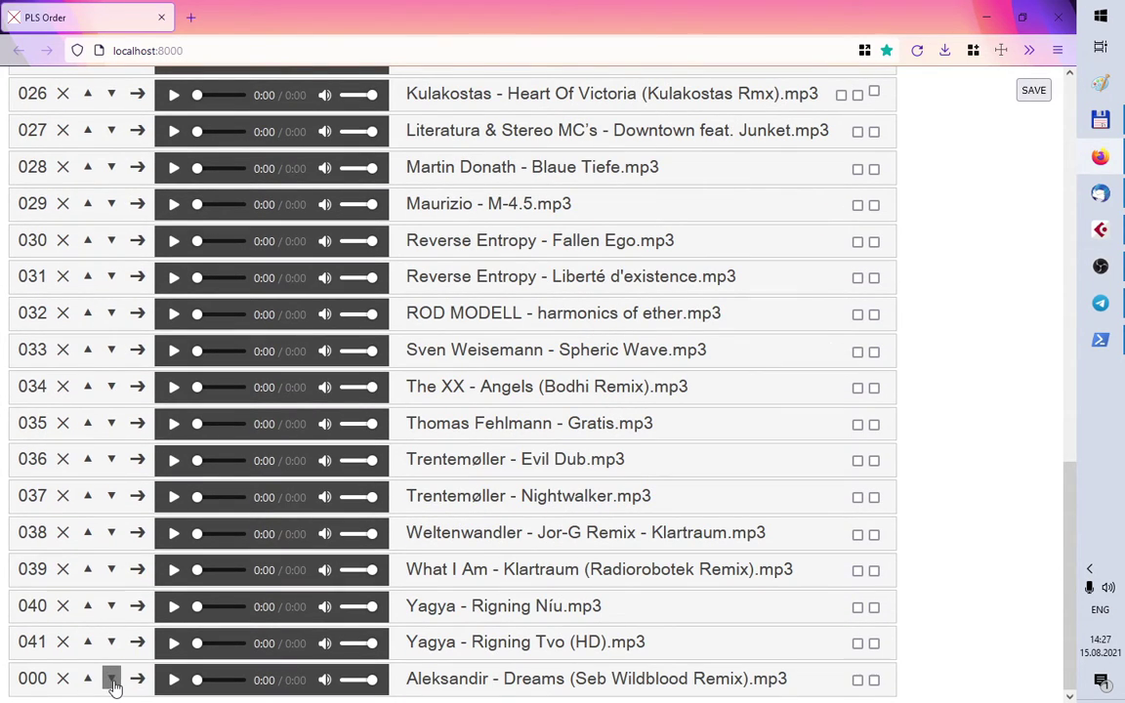
{"action": "scroll", "coordinate": [89, 687], "scroll_direction": "up", "scroll_amount": 10}
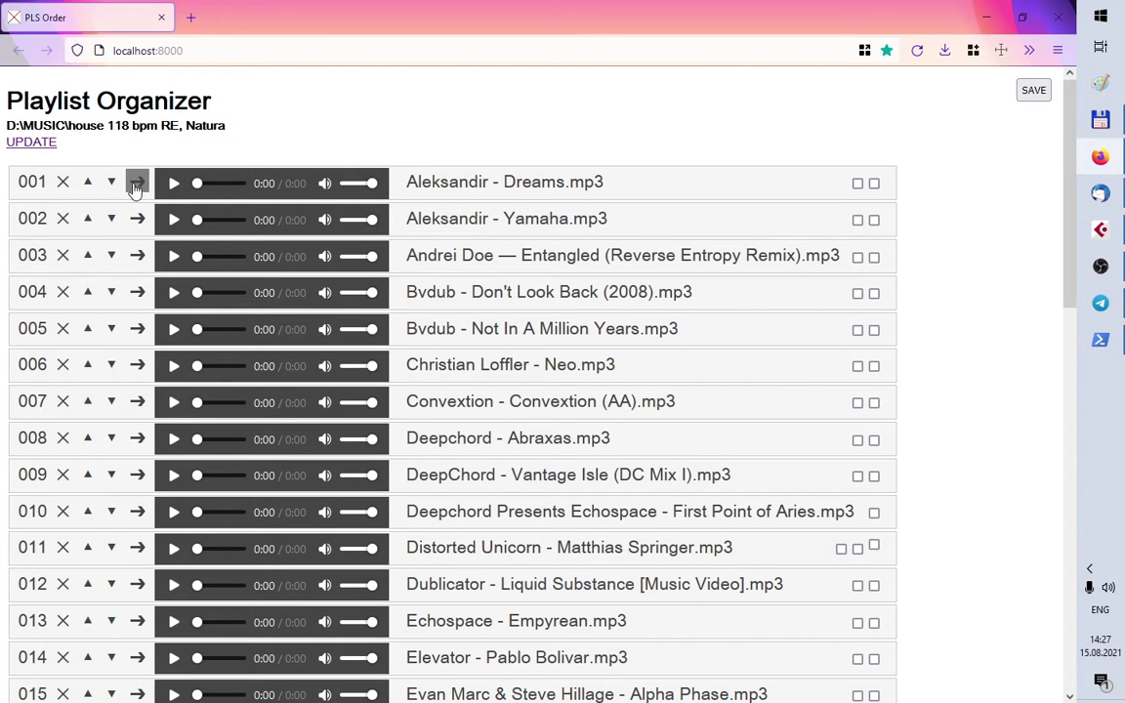
{"action": "left_click", "coordinate": [136, 186]}
{"action": "key", "text": "alt+Tab"}
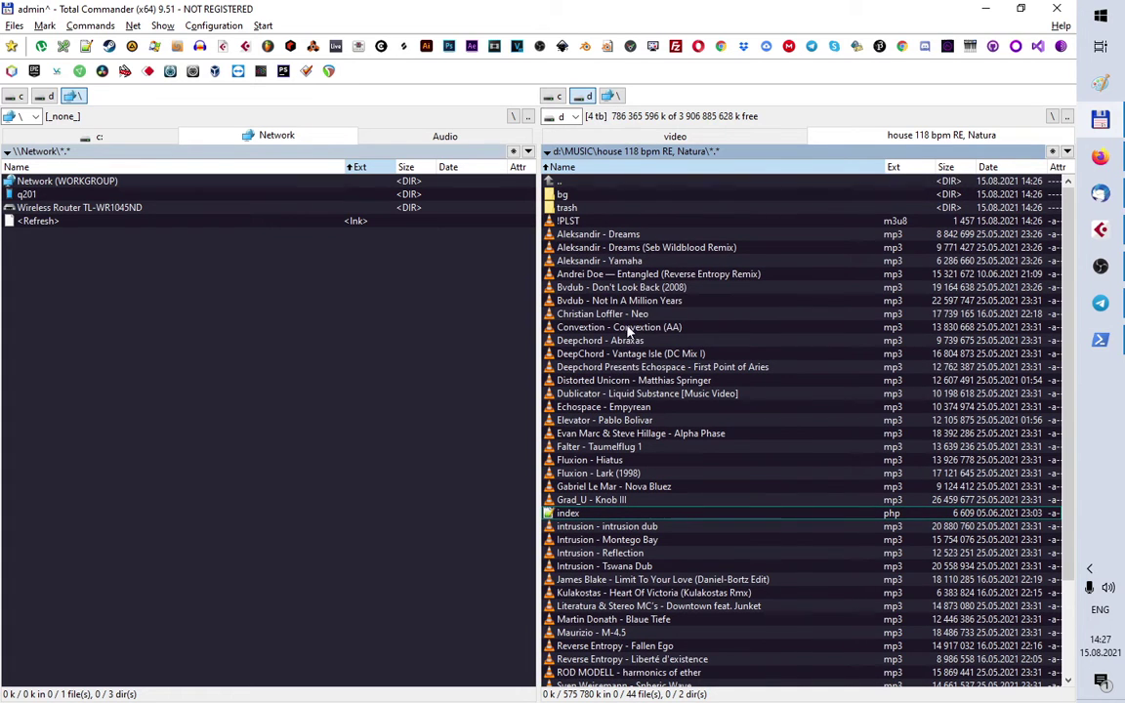
Select the newly created trash and bg folders in the refreshed music folder
{"action": "left_click", "coordinate": [566, 207]}
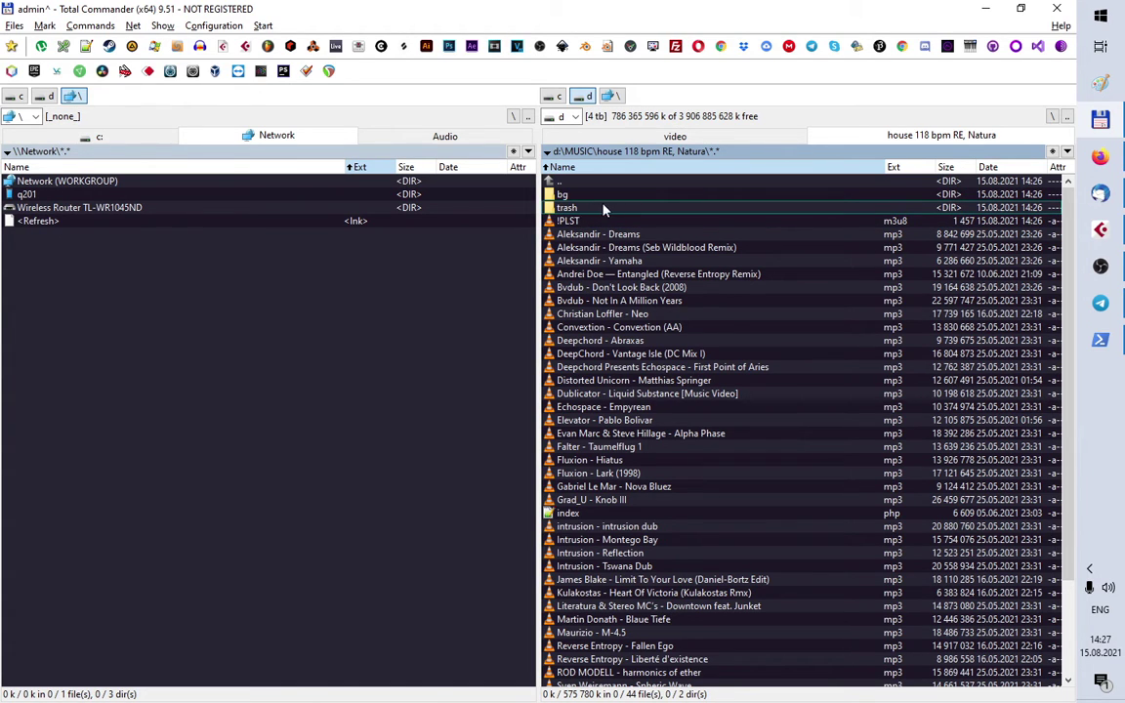
{"action": "left_click", "coordinate": [585, 197]}
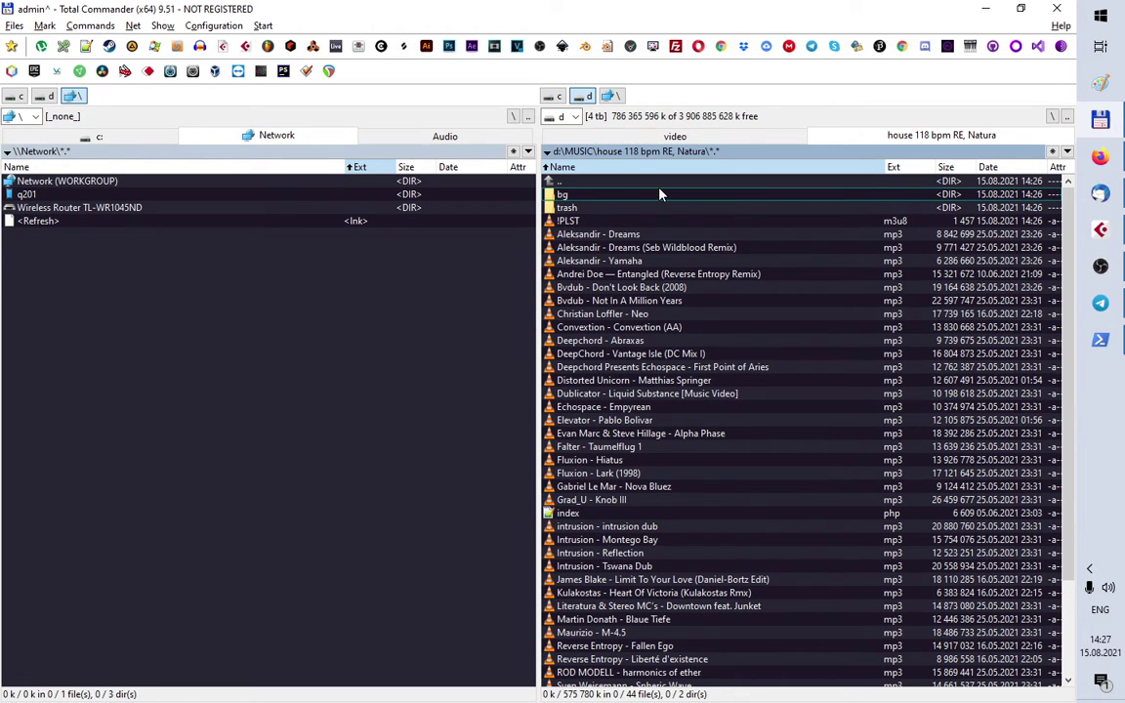
Preview Aleksandir - Dreams, Bvdub - Not In A Million Years and DeepChord - Vantage Isle
{"action": "left_click", "coordinate": [1100, 157]}
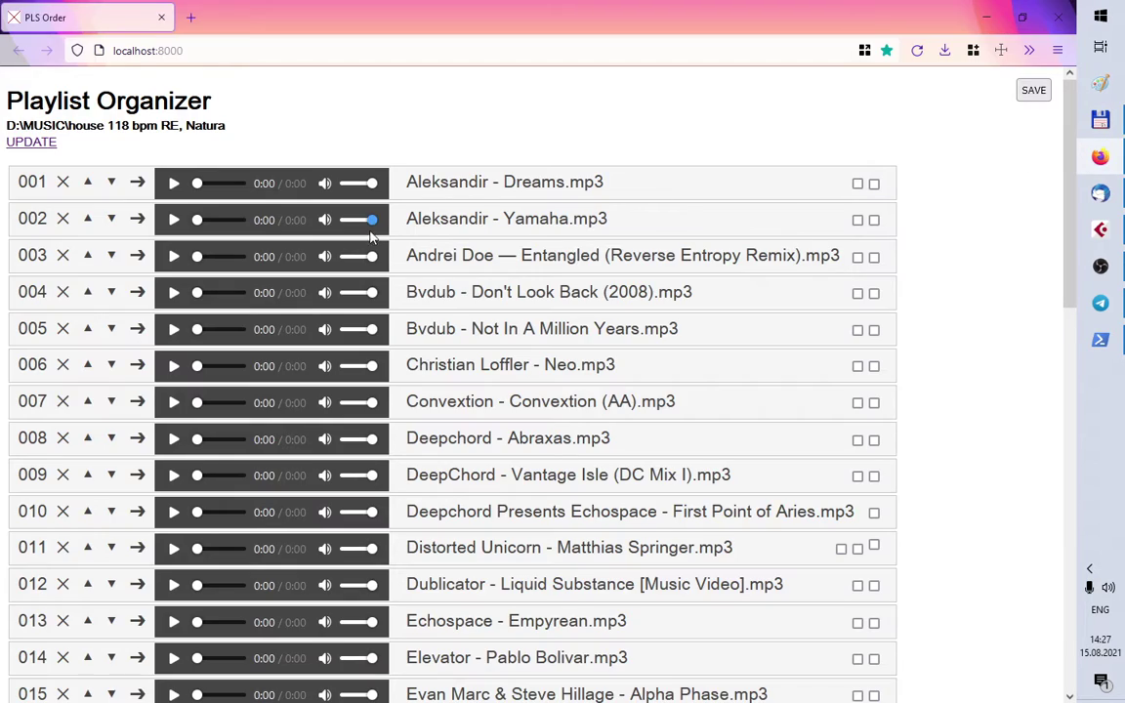
{"action": "scroll", "coordinate": [244, 443], "scroll_direction": "down", "scroll_amount": 8}
{"action": "scroll", "coordinate": [251, 431], "scroll_direction": "up", "scroll_amount": 8}
{"action": "left_click", "coordinate": [174, 183]}
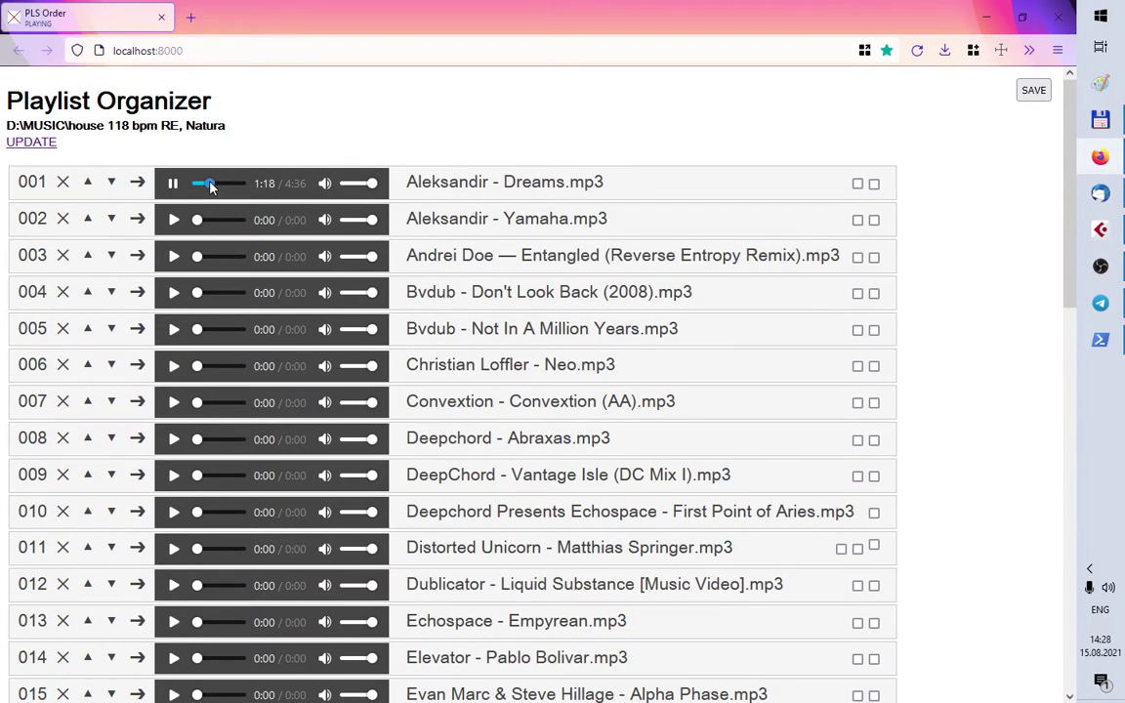
{"action": "left_click", "coordinate": [224, 185]}
{"action": "left_click", "coordinate": [172, 183]}
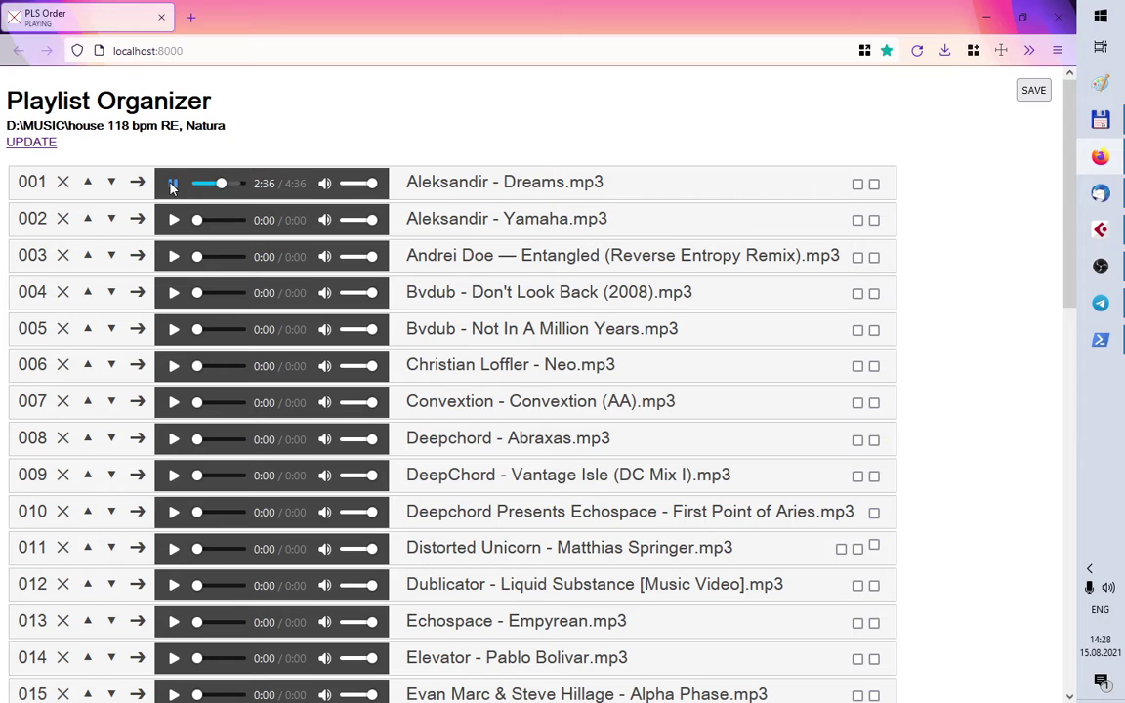
{"action": "left_click", "coordinate": [173, 329]}
{"action": "left_click", "coordinate": [206, 331]}
{"action": "left_click", "coordinate": [173, 329]}
{"action": "left_click", "coordinate": [173, 476]}
{"action": "left_click", "coordinate": [210, 476]}
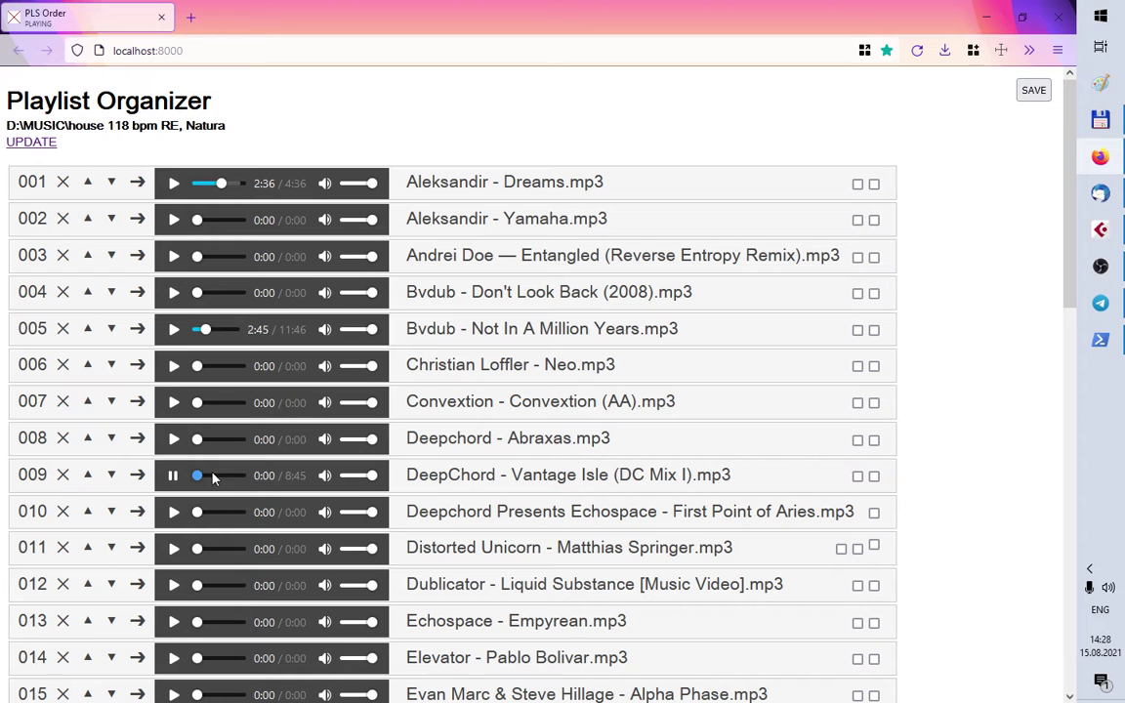
{"action": "left_click", "coordinate": [212, 477]}
{"action": "left_click", "coordinate": [171, 476]}
Preview the Elevator track, skipping forward and back before stopping it
{"action": "scroll", "coordinate": [223, 348], "scroll_direction": "down", "scroll_amount": 3}
{"action": "scroll", "coordinate": [210, 462], "scroll_direction": "up", "scroll_amount": 3}
{"action": "scroll", "coordinate": [252, 455], "scroll_direction": "down", "scroll_amount": 2}
{"action": "left_click", "coordinate": [172, 498]}
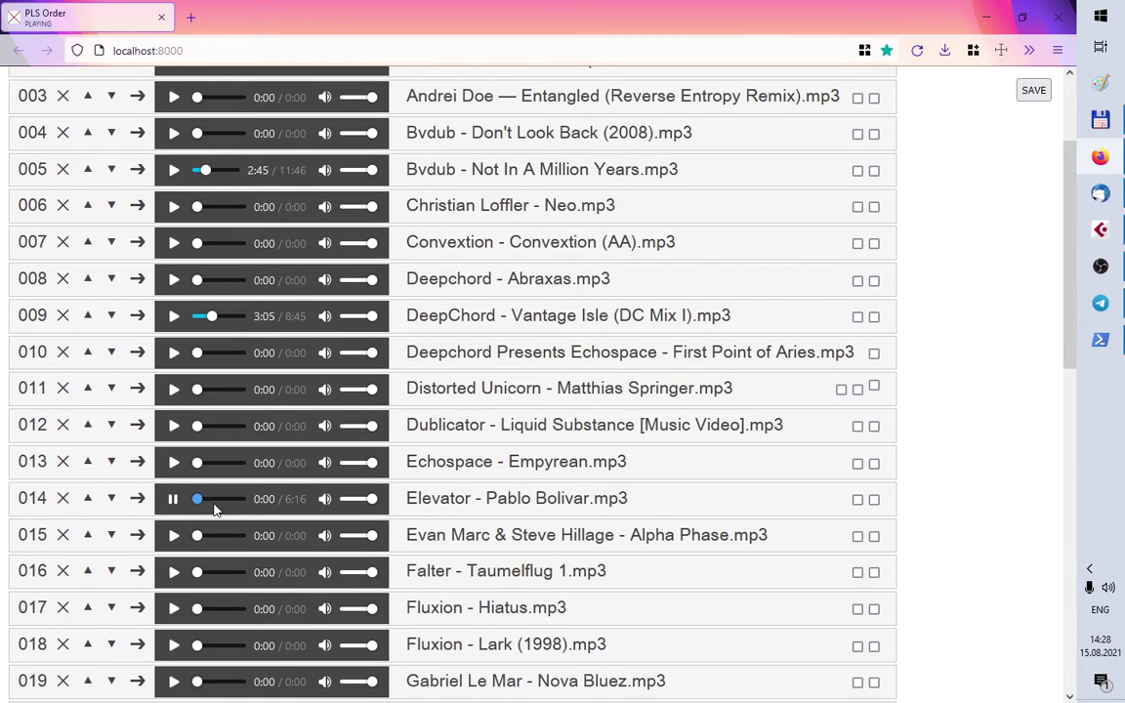
{"action": "left_click", "coordinate": [213, 499]}
{"action": "left_click", "coordinate": [203, 499]}
{"action": "left_click", "coordinate": [173, 315]}
{"action": "left_click", "coordinate": [172, 316]}
Preview Aleksandir - Yamaha, then remove it from the playlist
{"action": "scroll", "coordinate": [182, 282], "scroll_direction": "up", "scroll_amount": 2}
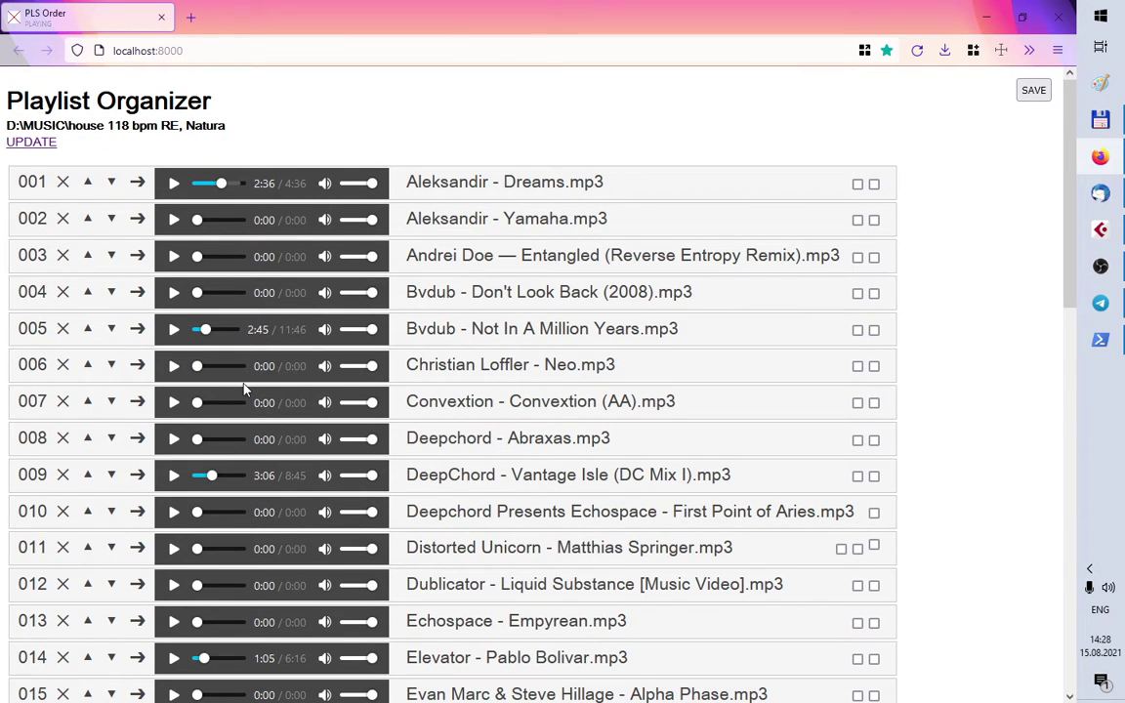
{"action": "scroll", "coordinate": [242, 406], "scroll_direction": "down", "scroll_amount": 3}
{"action": "scroll", "coordinate": [239, 470], "scroll_direction": "up", "scroll_amount": 3}
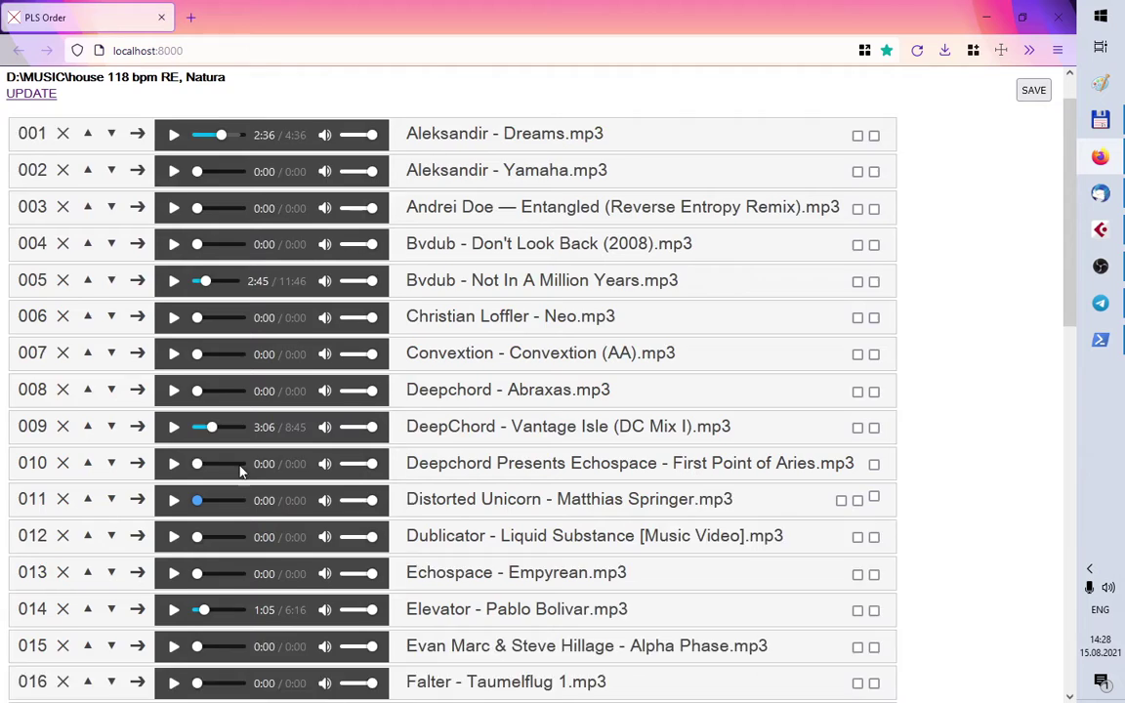
{"action": "scroll", "coordinate": [240, 459], "scroll_direction": "up", "scroll_amount": 1}
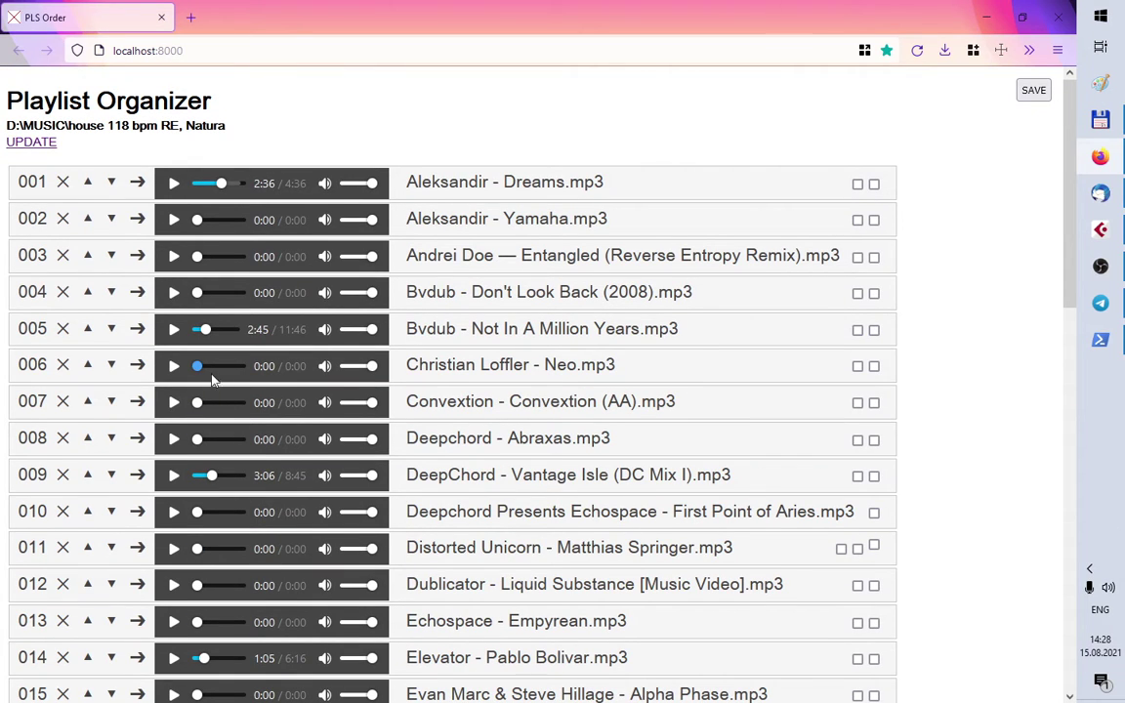
{"action": "left_click", "coordinate": [175, 221]}
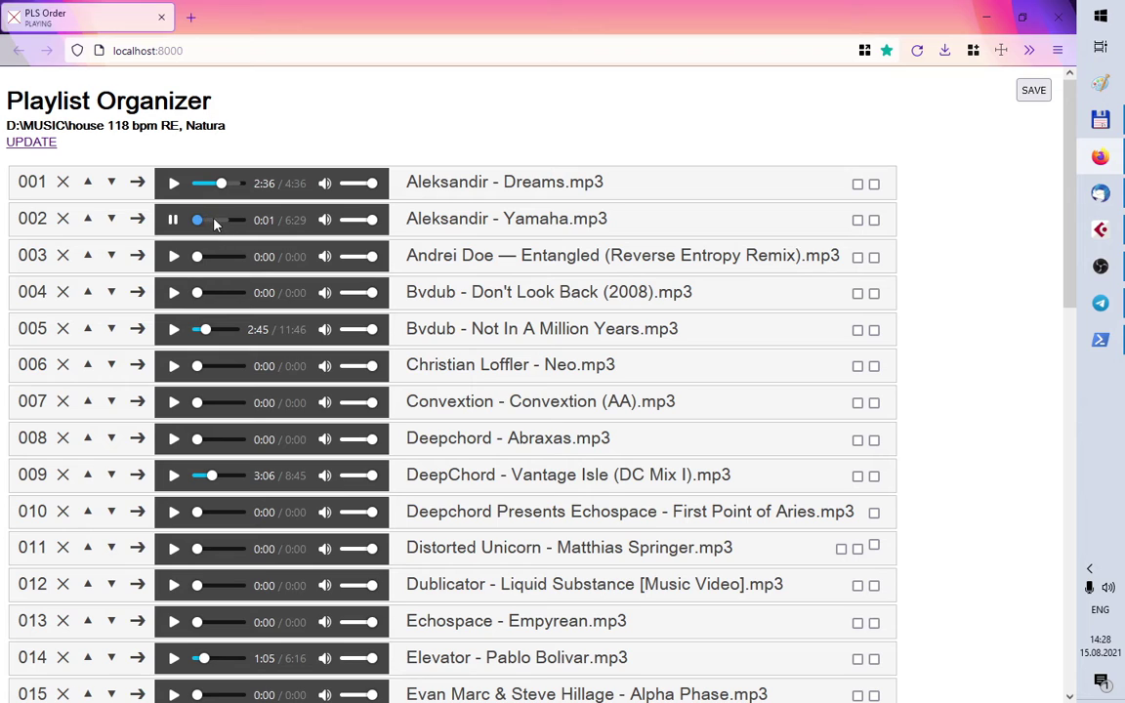
{"action": "left_click", "coordinate": [216, 220]}
{"action": "left_click", "coordinate": [168, 220]}
{"action": "left_click", "coordinate": [61, 219]}
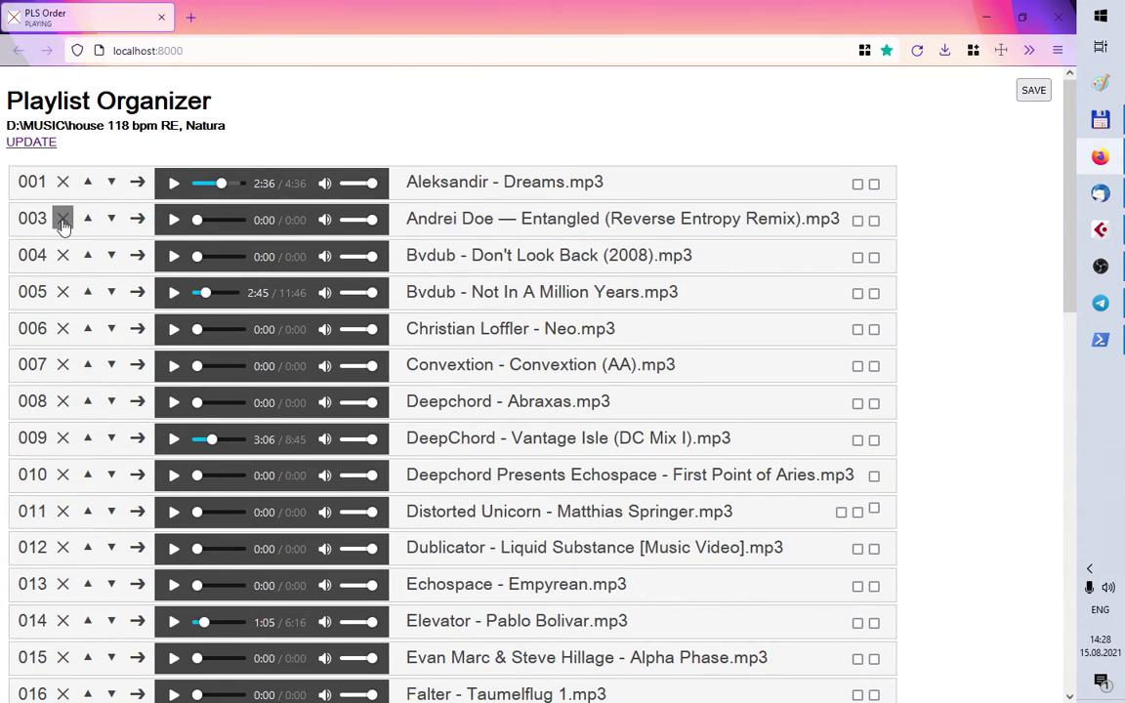
Confirm Aleksandir - Yamaha is in Total Commander's trash folder, then return to the Playlist Organizer
{"action": "left_click", "coordinate": [1100, 119]}
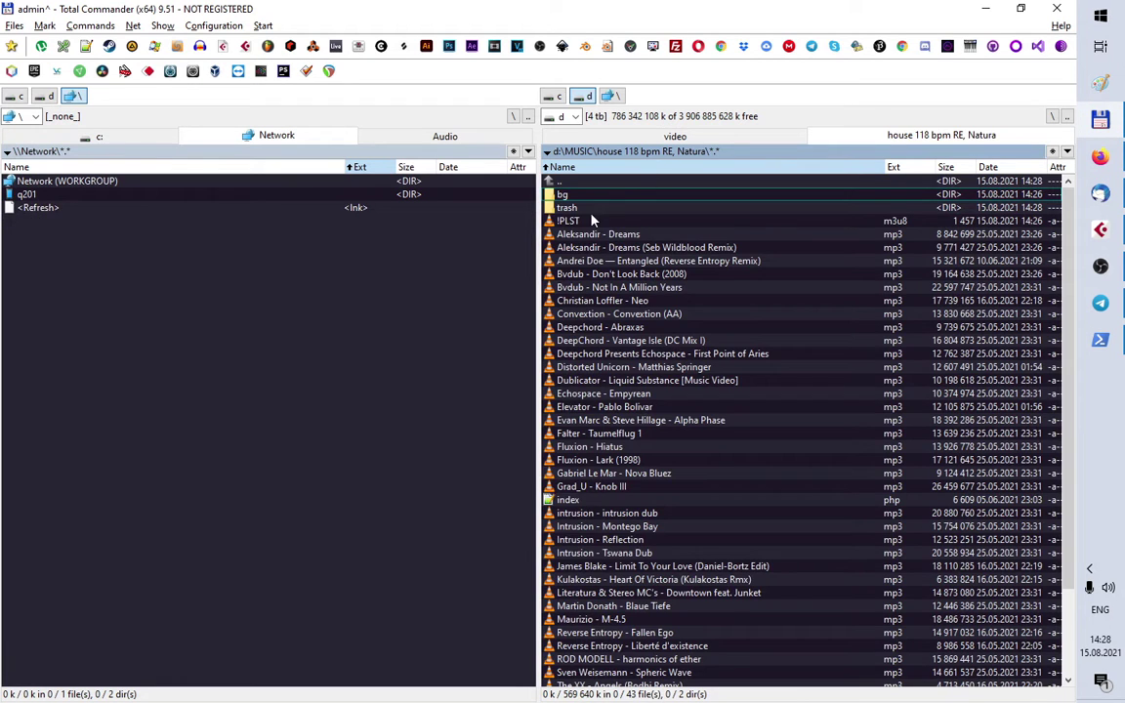
{"action": "double_click", "coordinate": [576, 208]}
{"action": "double_click", "coordinate": [582, 183]}
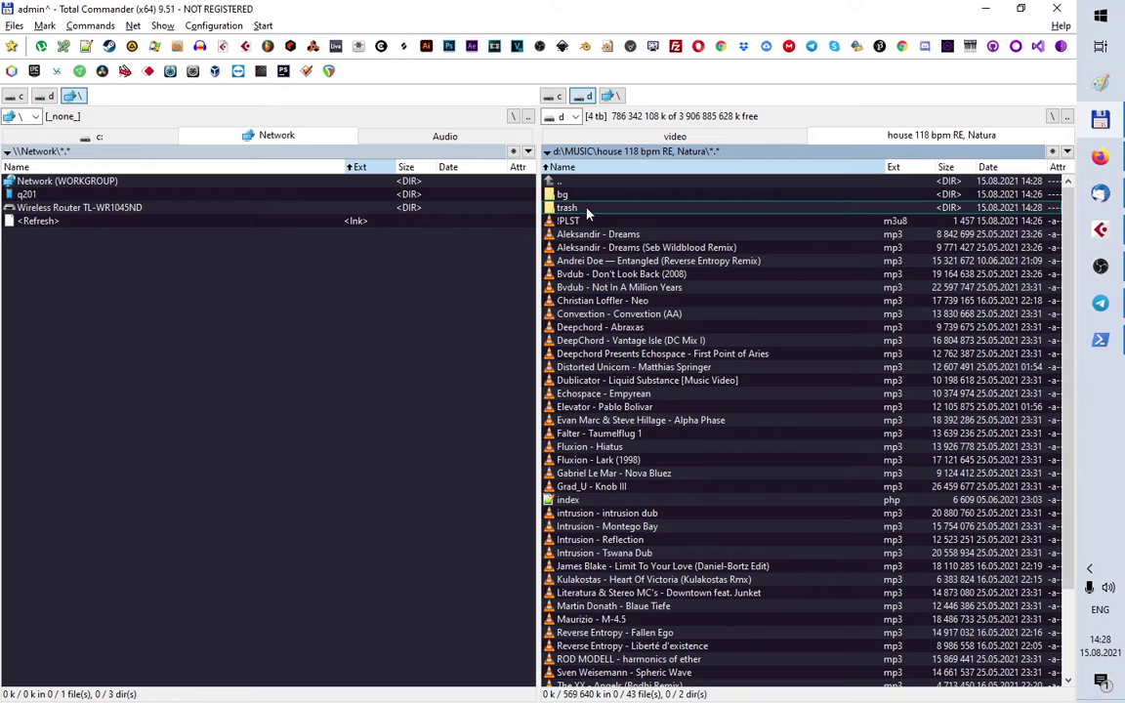
{"action": "left_click", "coordinate": [1101, 157]}
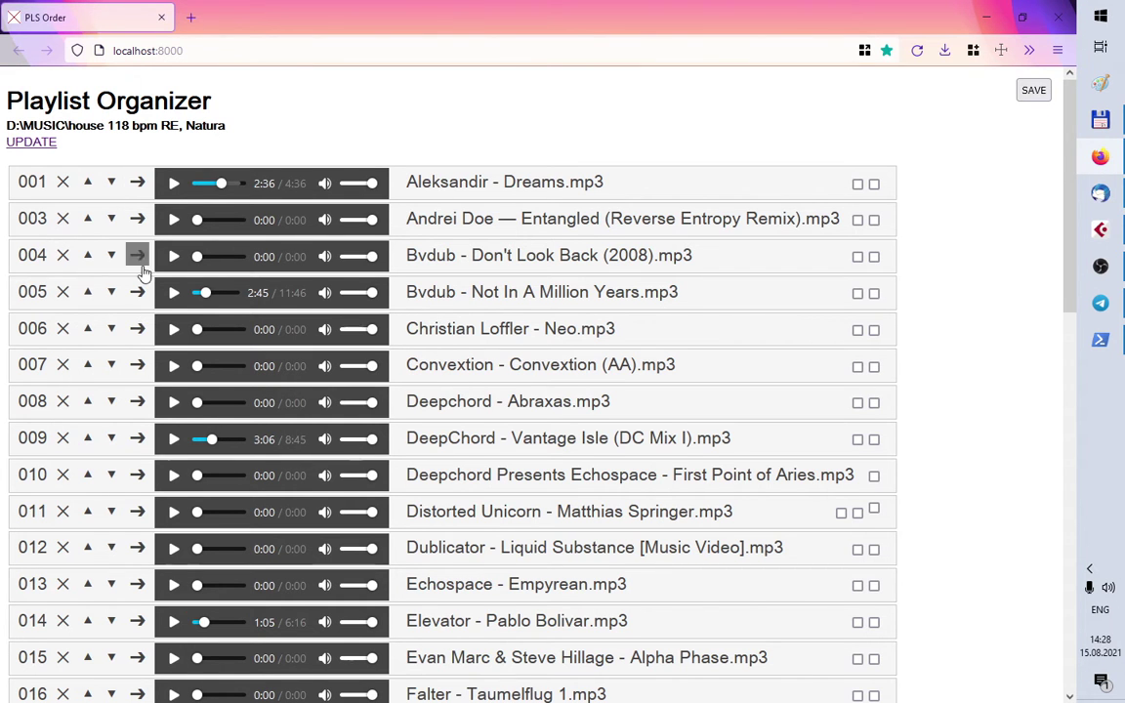
Preview Christian Loffler - Neo and send it to the bg folder
{"action": "left_click", "coordinate": [173, 329]}
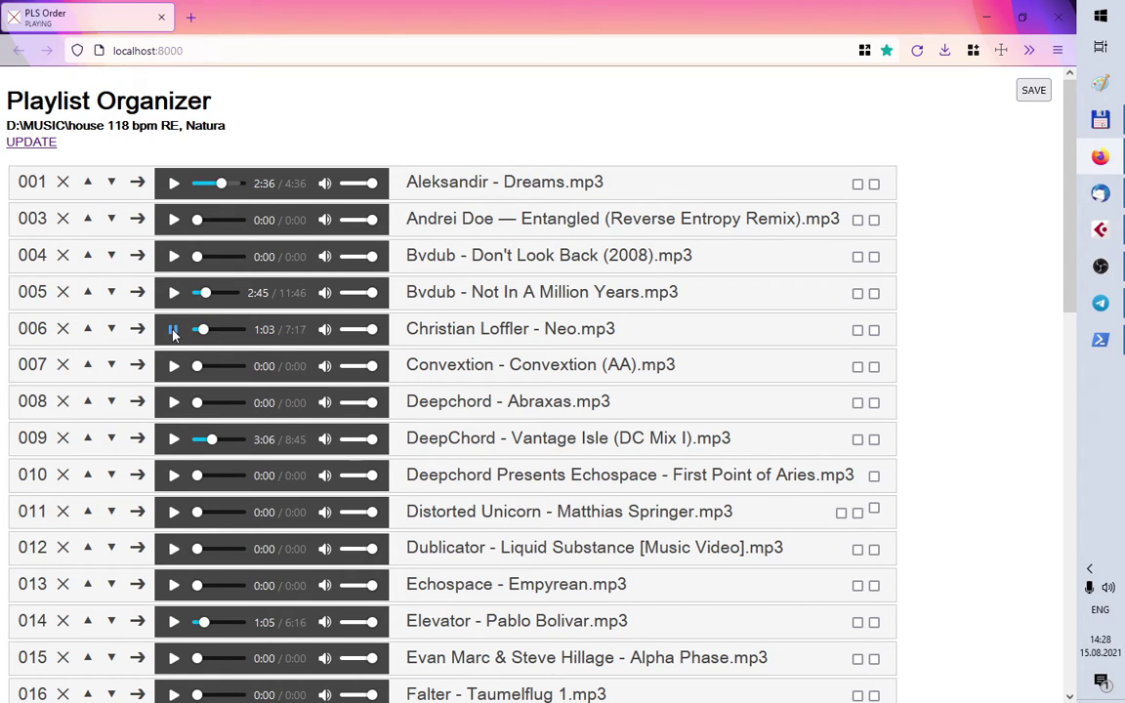
{"action": "left_click", "coordinate": [173, 330]}
{"action": "left_click", "coordinate": [137, 330]}
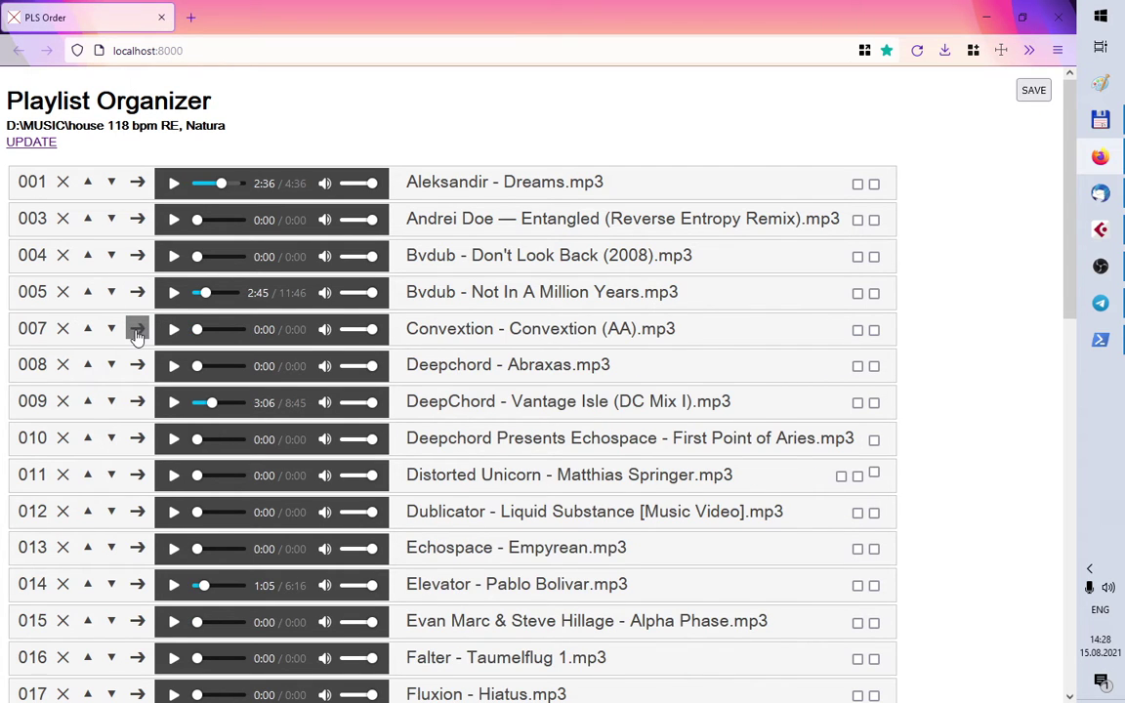
Confirm Neo landed in Total Commander's bg folder, then return to the Playlist Organizer
{"action": "left_click", "coordinate": [1100, 119]}
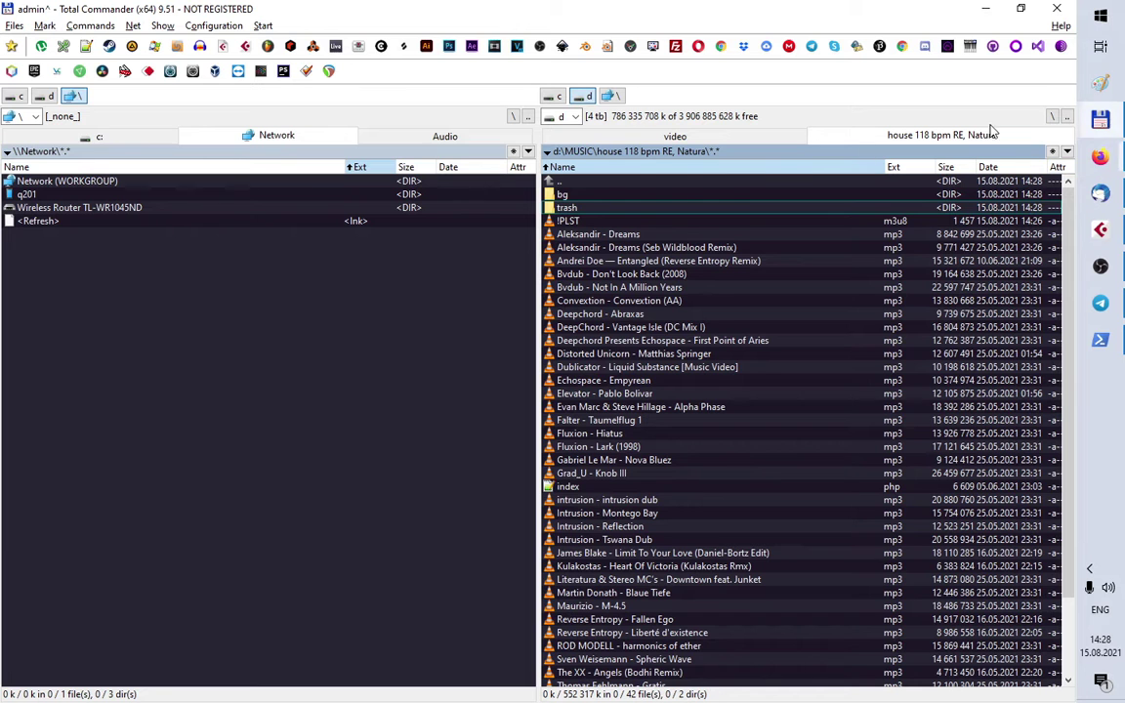
{"action": "double_click", "coordinate": [564, 195]}
{"action": "double_click", "coordinate": [571, 182]}
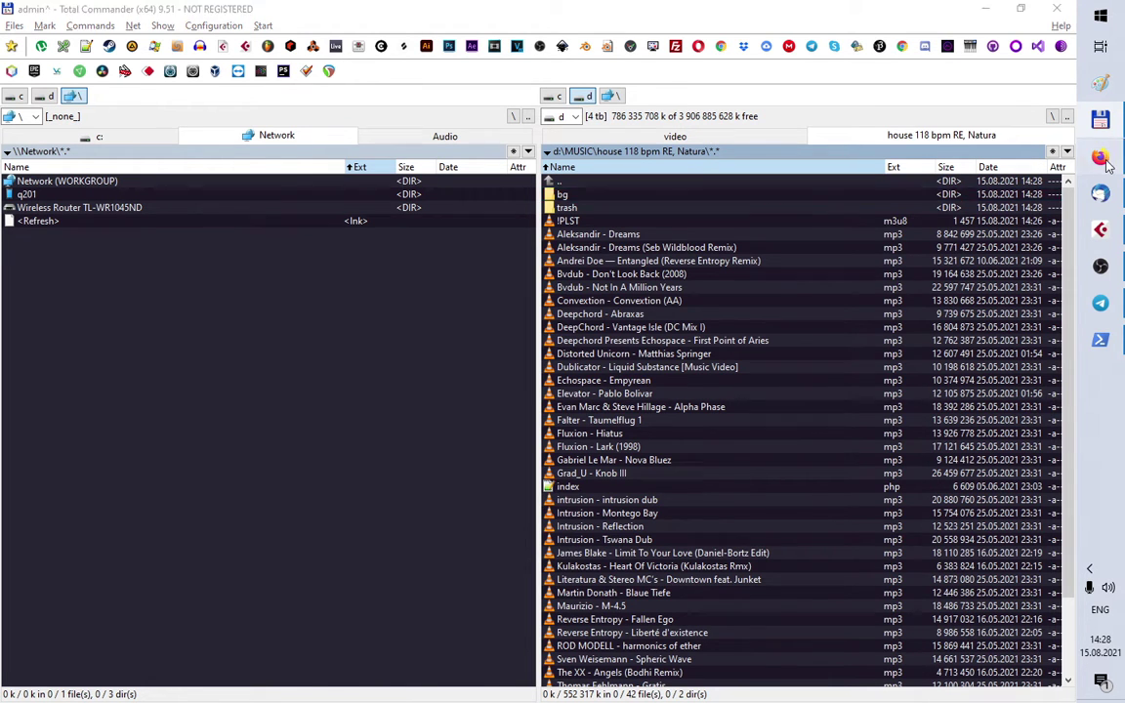
{"action": "key", "text": "alt+Tab"}
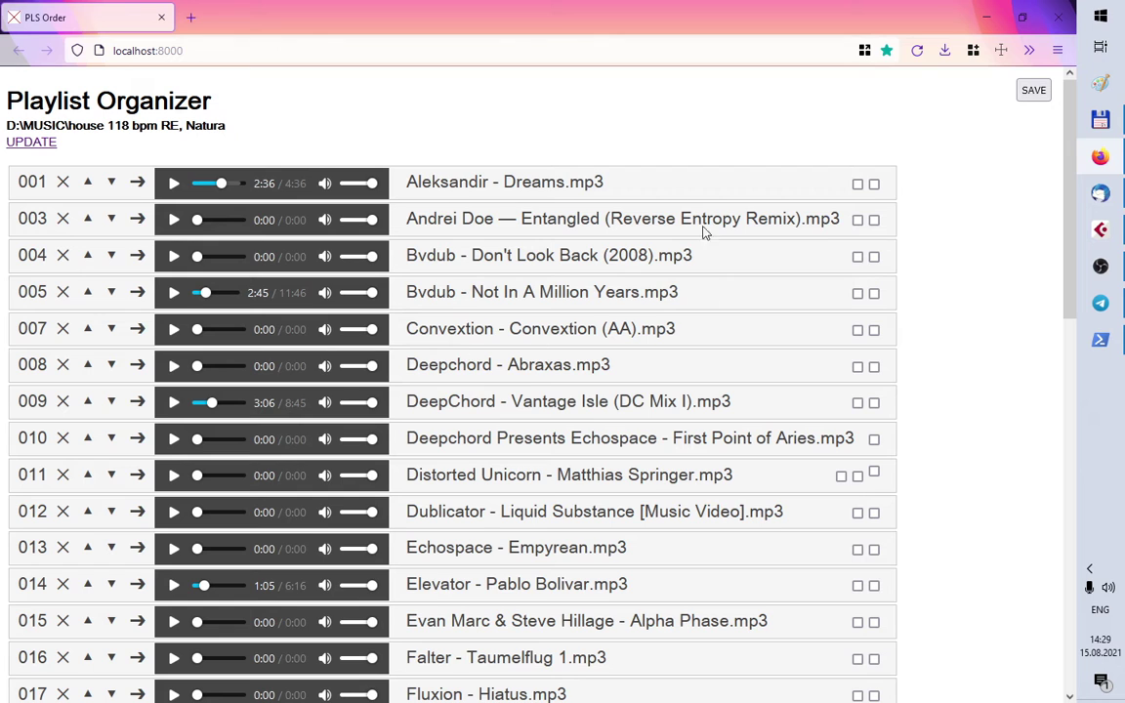
Drag Aleksandir - Dreams down below Distorted Unicorn
{"action": "left_click_drag", "start_coordinate": [628, 190], "coordinate": [625, 359]}
{"action": "scroll", "coordinate": [466, 271], "scroll_direction": "down", "scroll_amount": 1}
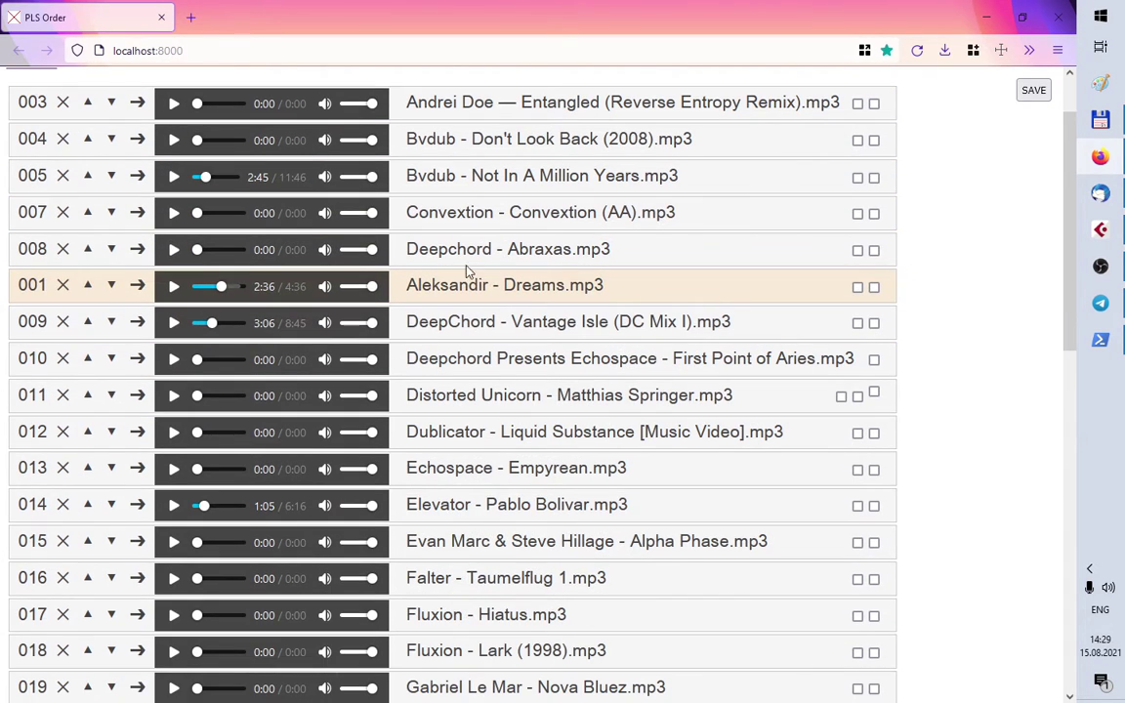
{"action": "left_click_drag", "start_coordinate": [687, 300], "coordinate": [687, 407]}
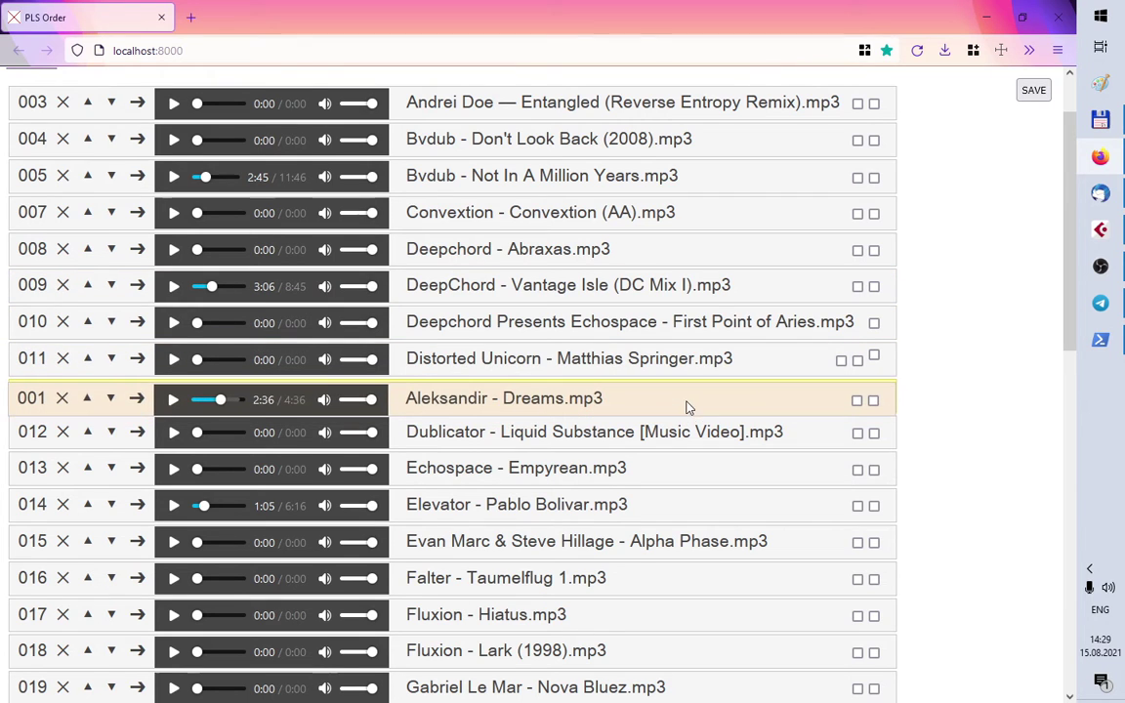
Lift Dublicator and Elevator near the top and give Bvdub - Don't Look Back the first flag
{"action": "left_click_drag", "start_coordinate": [630, 430], "coordinate": [618, 180]}
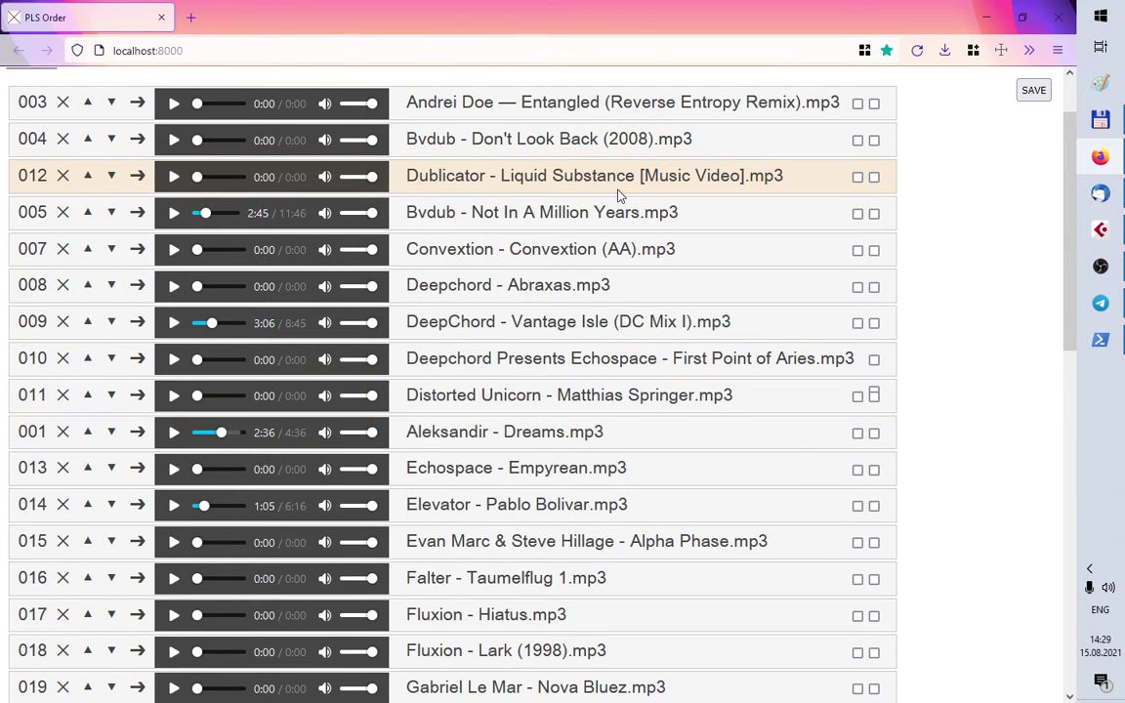
{"action": "left_click_drag", "start_coordinate": [575, 515], "coordinate": [555, 251]}
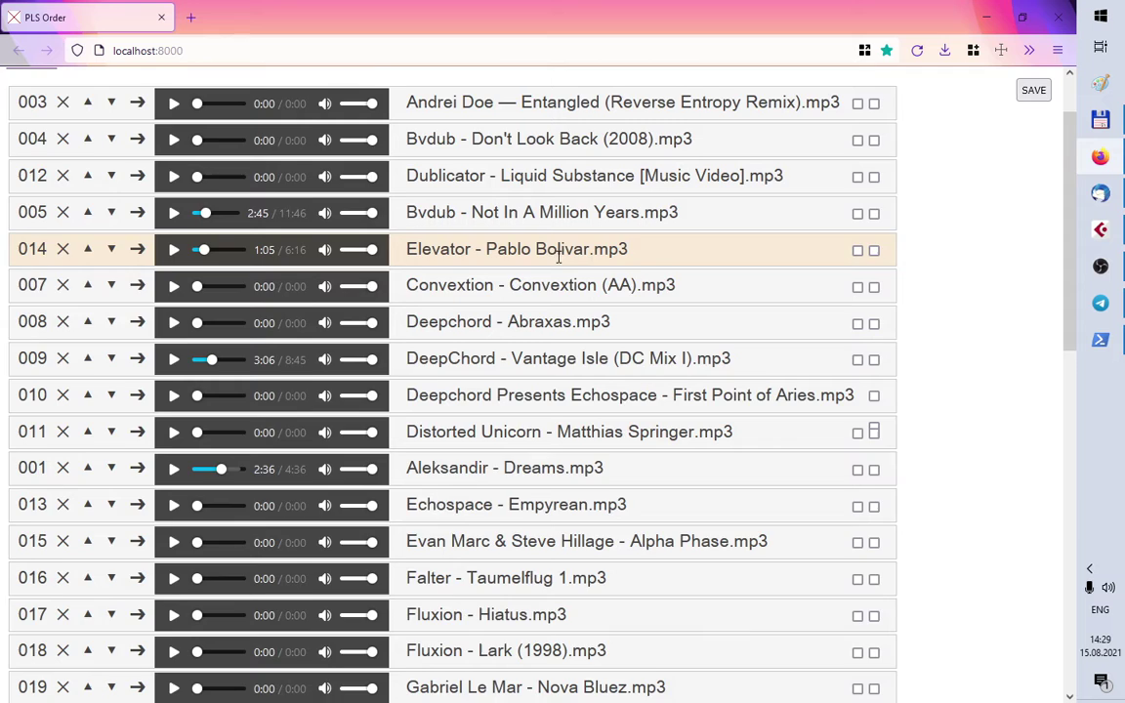
{"action": "scroll", "coordinate": [606, 313], "scroll_direction": "up", "scroll_amount": 1}
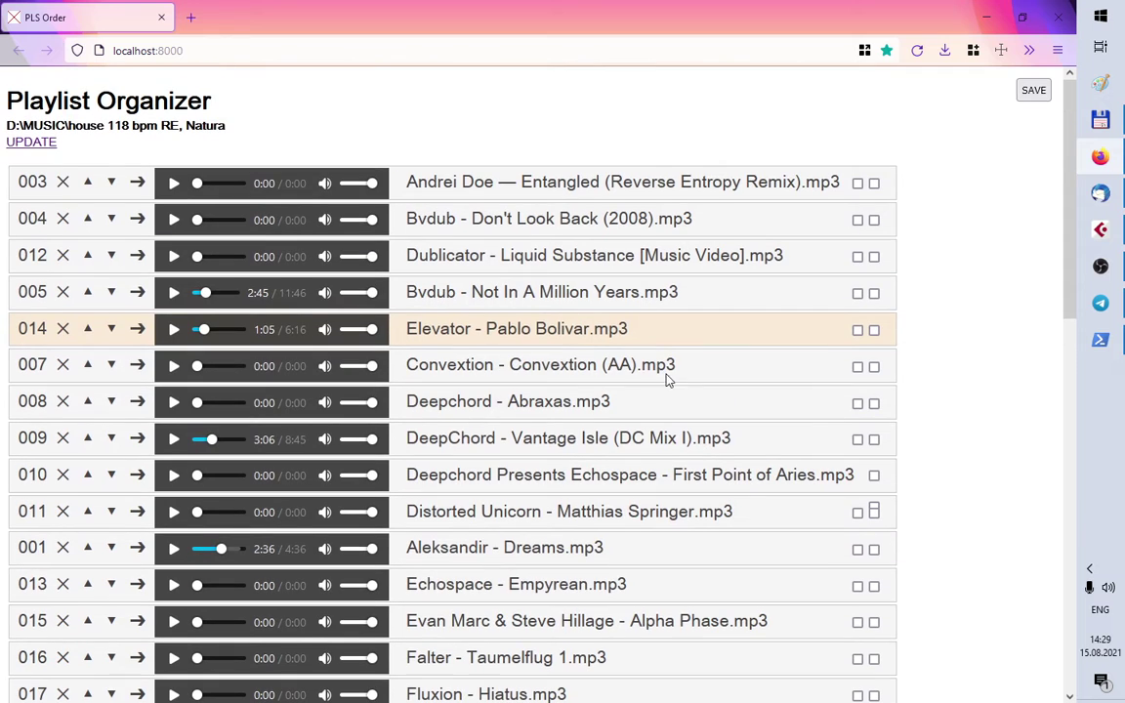
{"action": "left_click", "coordinate": [858, 220]}
Move Distorted Unicorn above Elevator and give Echospace - Empyrean the second flag
{"action": "left_click", "coordinate": [874, 440]}
{"action": "left_click_drag", "start_coordinate": [615, 504], "coordinate": [625, 364]}
{"action": "scroll", "coordinate": [613, 459], "scroll_direction": "down", "scroll_amount": 1}
{"action": "left_click_drag", "start_coordinate": [586, 504], "coordinate": [576, 357]}
{"action": "left_click", "coordinate": [875, 360]}
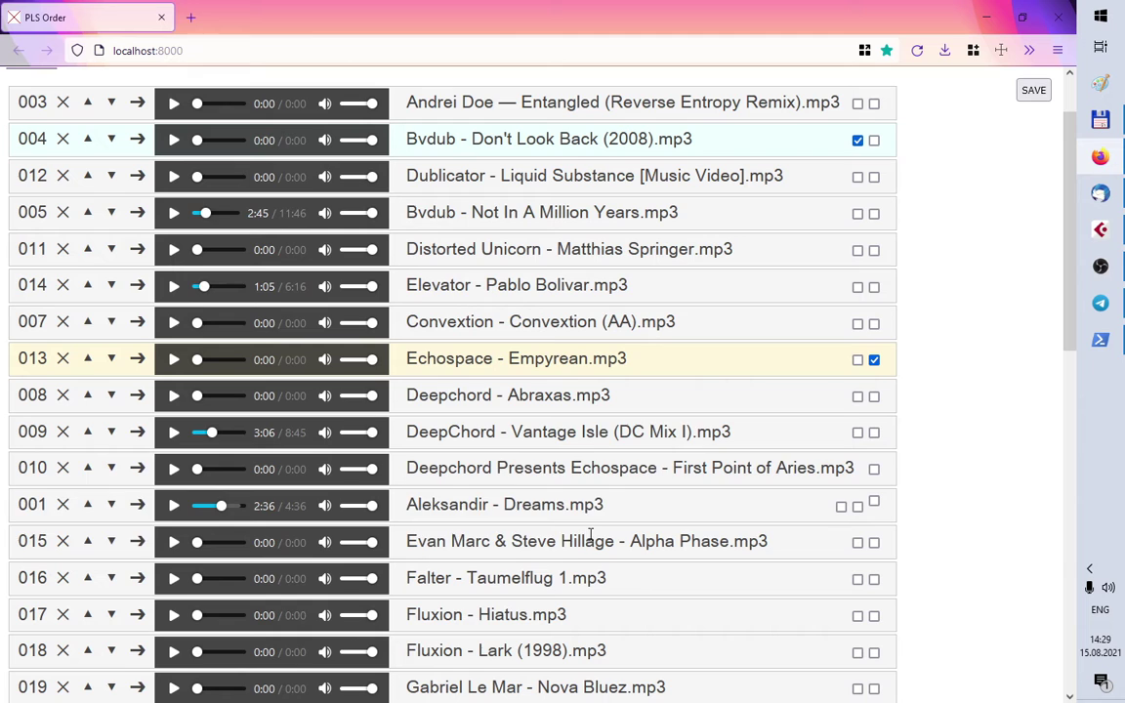
Move Evan Marc & Steve Hillage - Alpha Phase below DeepChord - Vantage Isle and give it the second flag
{"action": "left_click_drag", "start_coordinate": [585, 541], "coordinate": [600, 468]}
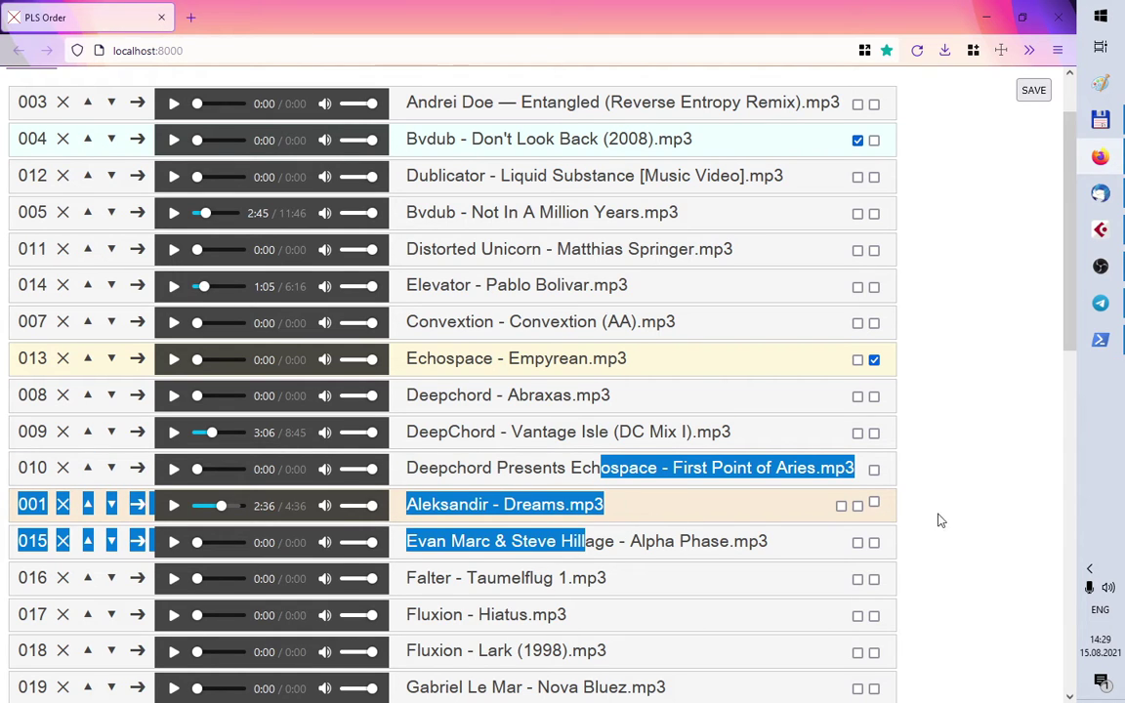
{"action": "left_click", "coordinate": [837, 511]}
{"action": "left_click_drag", "start_coordinate": [646, 542], "coordinate": [645, 457]}
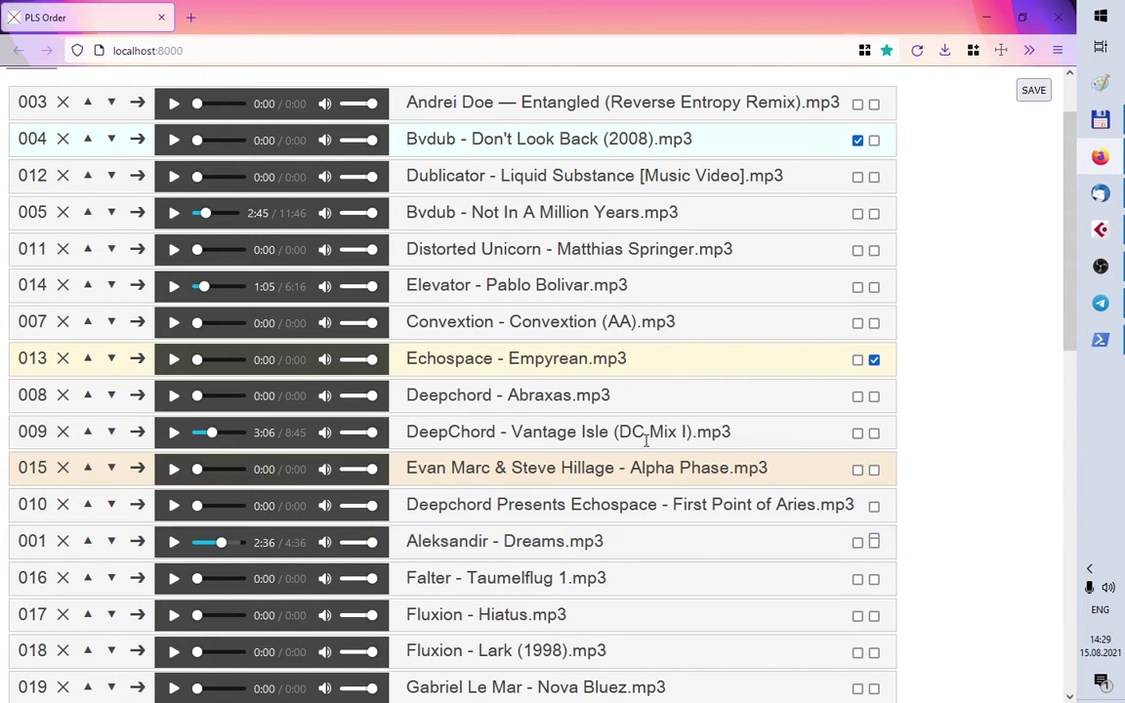
{"action": "left_click", "coordinate": [874, 467]}
Drag one more row up and scroll through the list to review the order
{"action": "scroll", "coordinate": [686, 453], "scroll_direction": "up", "scroll_amount": 1}
{"action": "scroll", "coordinate": [674, 427], "scroll_direction": "down", "scroll_amount": 1}
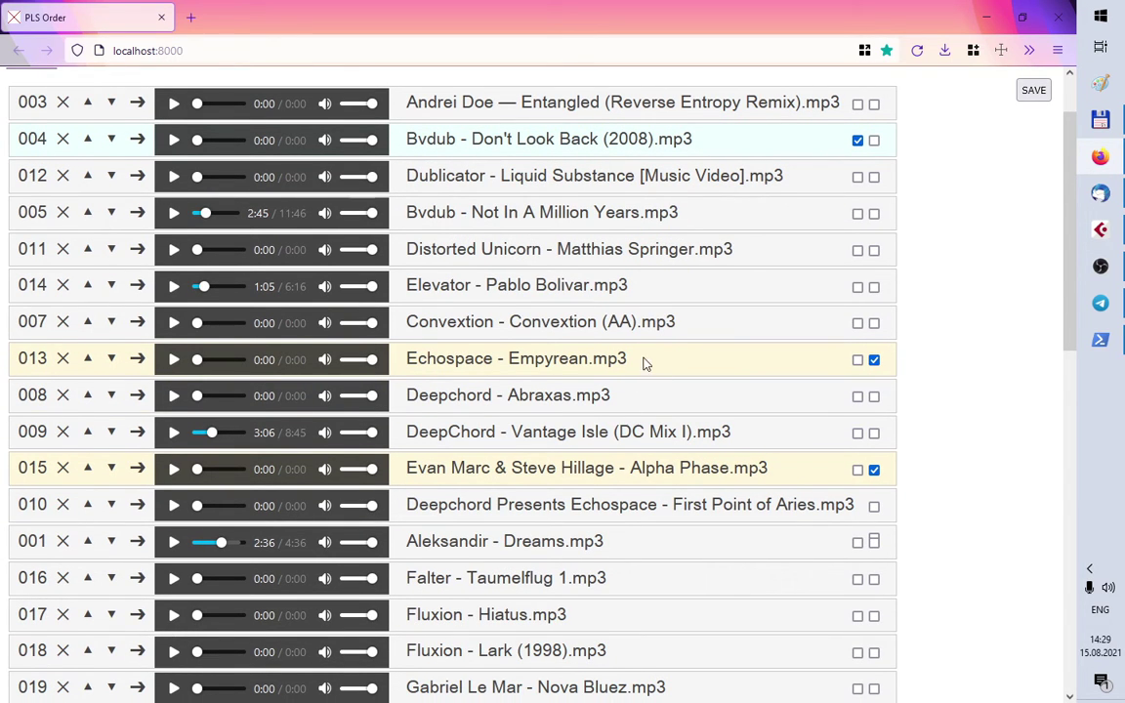
{"action": "scroll", "coordinate": [582, 200], "scroll_direction": "up", "scroll_amount": 1}
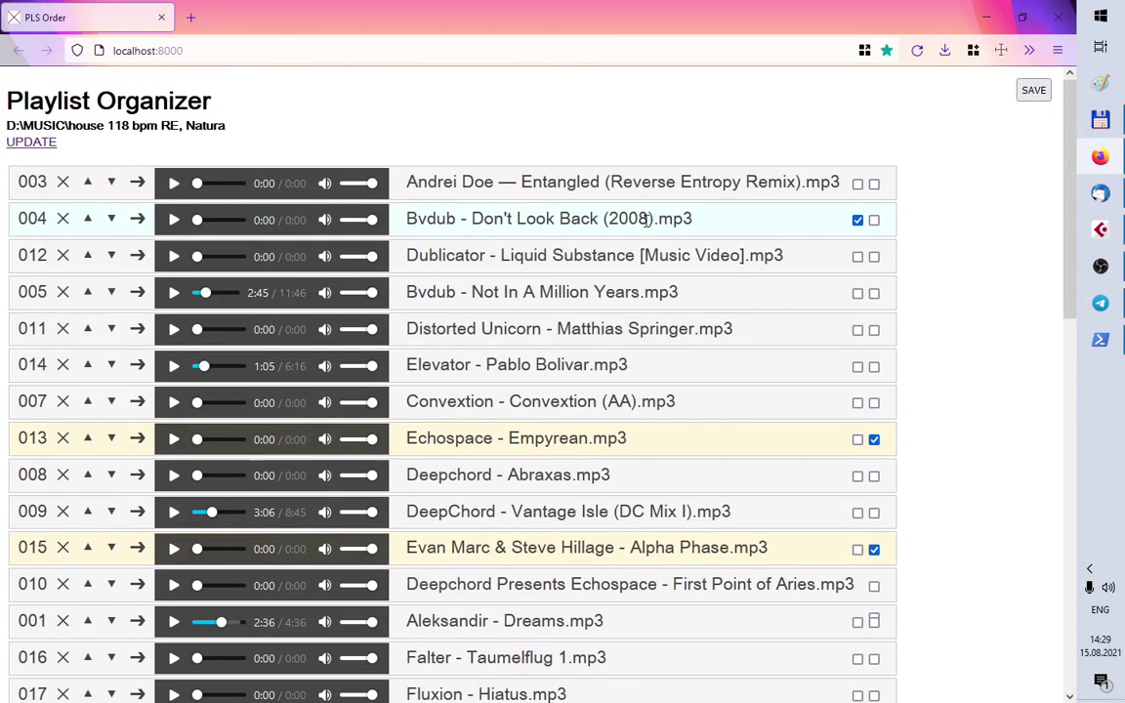
{"action": "scroll", "coordinate": [592, 410], "scroll_direction": "down", "scroll_amount": 2}
{"action": "left_click_drag", "start_coordinate": [581, 576], "coordinate": [583, 471]}
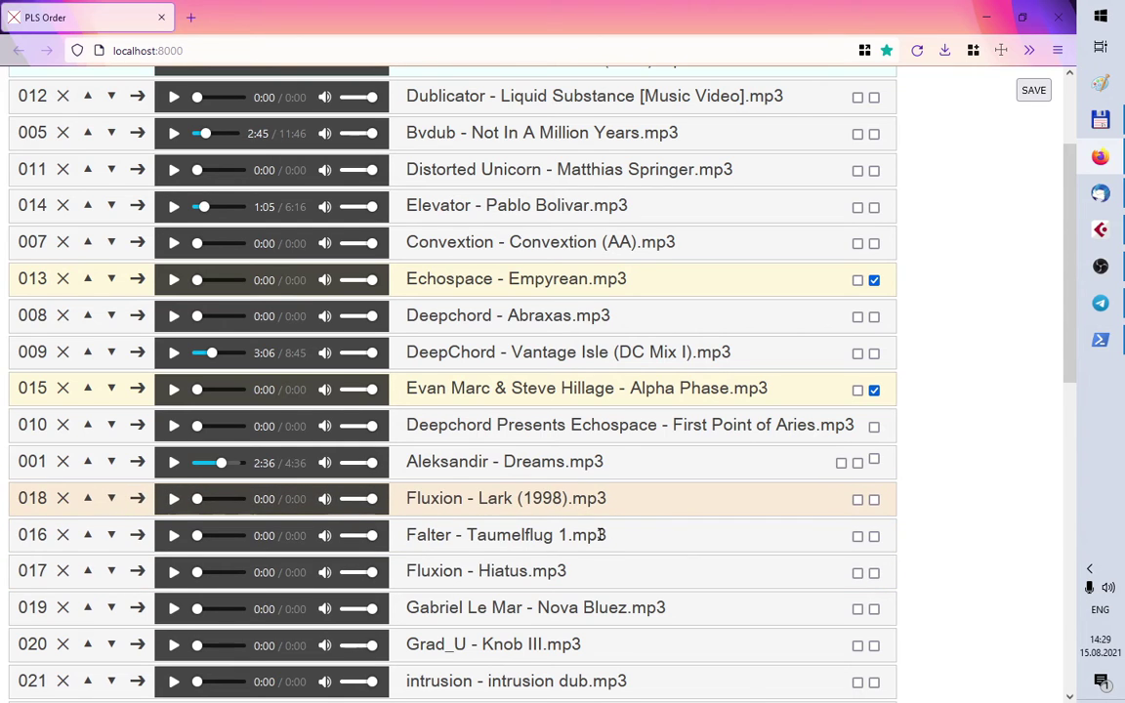
{"action": "scroll", "coordinate": [533, 465], "scroll_direction": "down", "scroll_amount": 2}
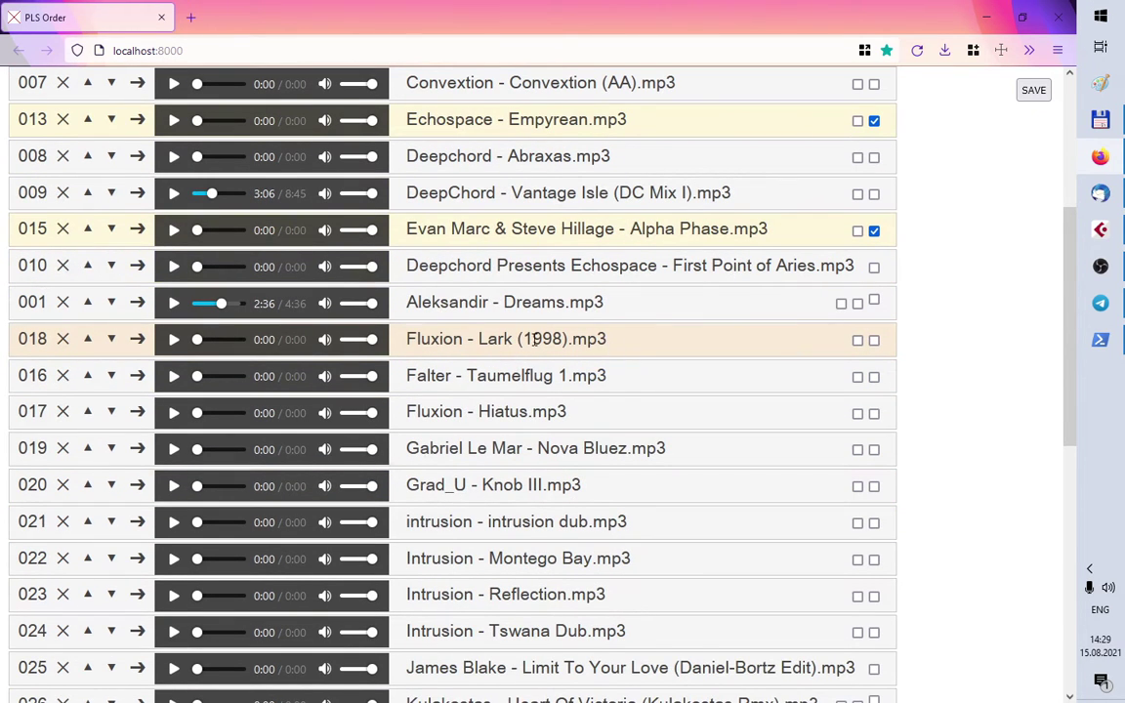
{"action": "scroll", "coordinate": [532, 442], "scroll_direction": "up", "scroll_amount": 3}
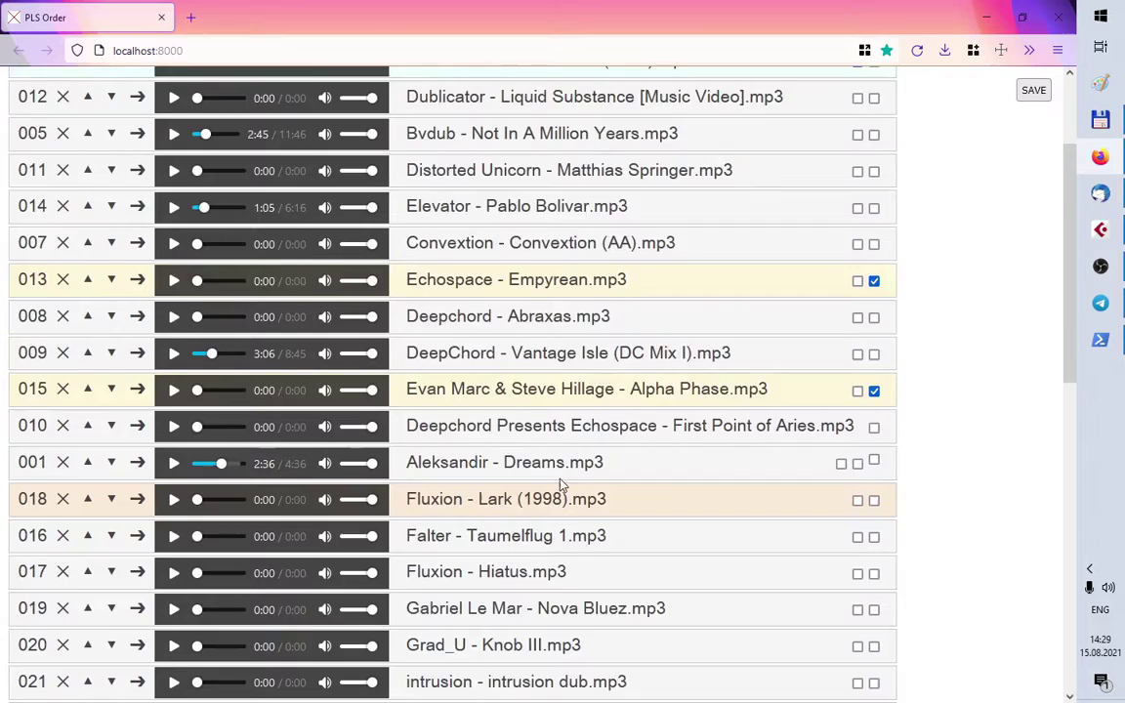
{"action": "scroll", "coordinate": [577, 459], "scroll_direction": "down", "scroll_amount": 1}
{"action": "scroll", "coordinate": [569, 393], "scroll_direction": "down", "scroll_amount": 2}
{"action": "scroll", "coordinate": [547, 430], "scroll_direction": "up", "scroll_amount": 4}
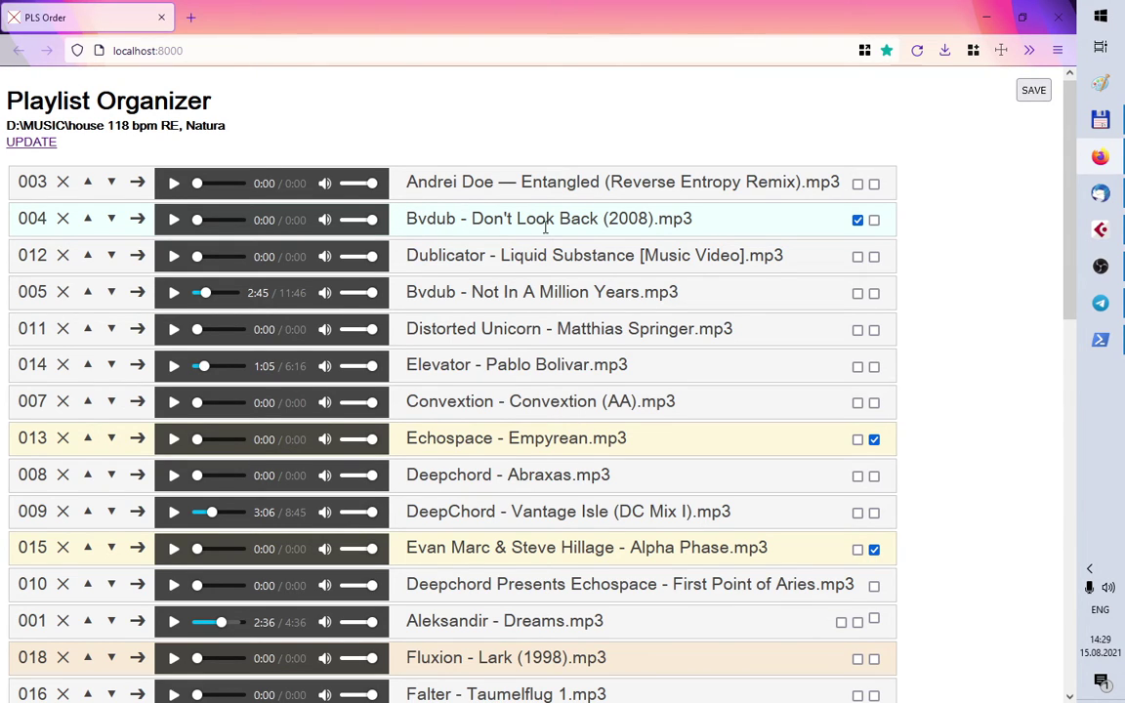
Move Distorted Unicorn above Dublicator and save the order to !PLST.m3u8
{"action": "left_click_drag", "start_coordinate": [496, 335], "coordinate": [491, 252]}
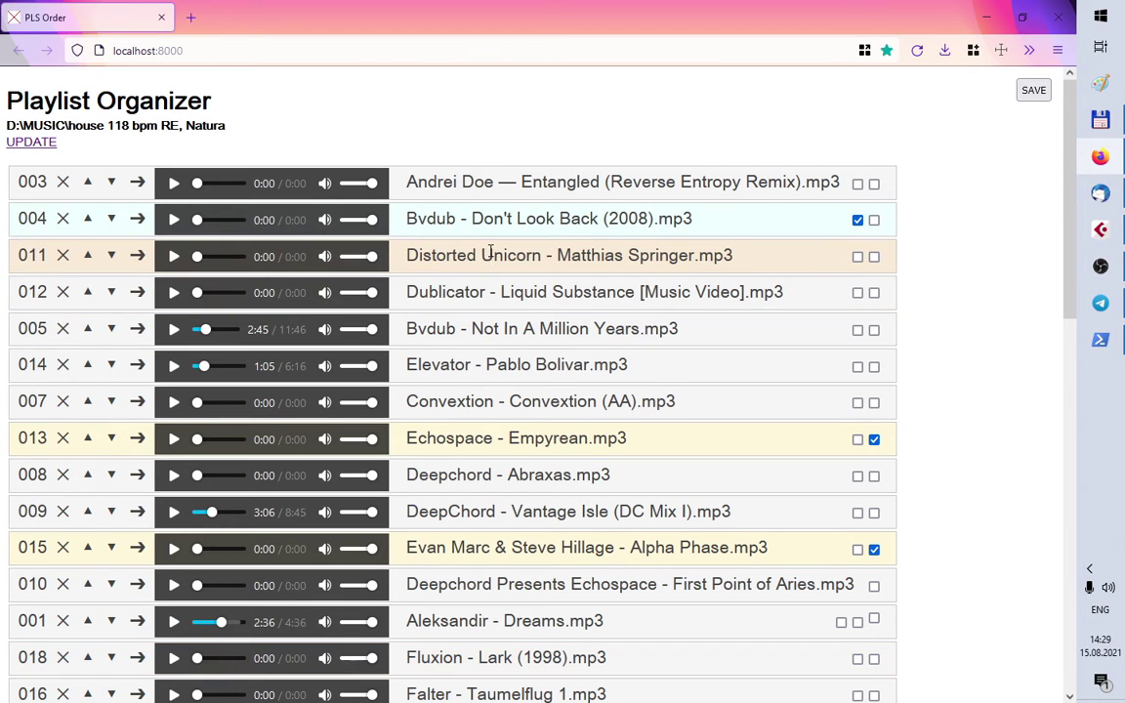
{"action": "left_click", "coordinate": [1030, 93]}
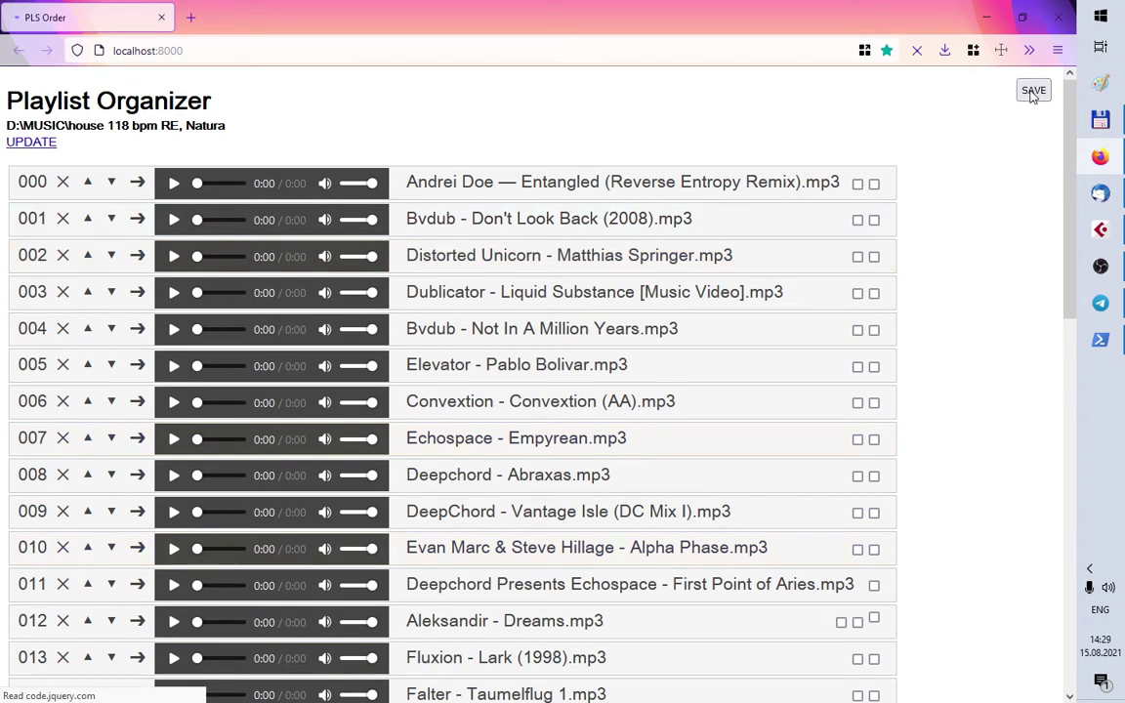
{"action": "left_click", "coordinate": [1101, 121]}
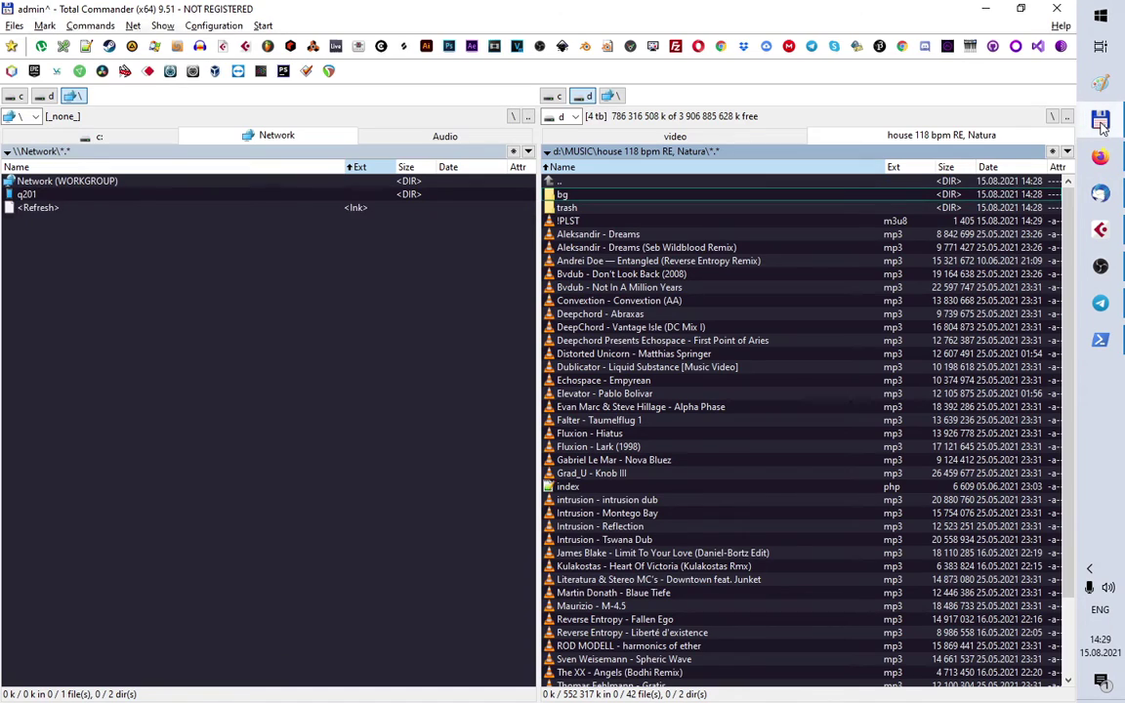
Play !PLST.m3u8 in VLC to confirm the order Entangled, Don't Look Back, Distorted Unicorn, then stop and minimize VLC
{"action": "double_click", "coordinate": [584, 223]}
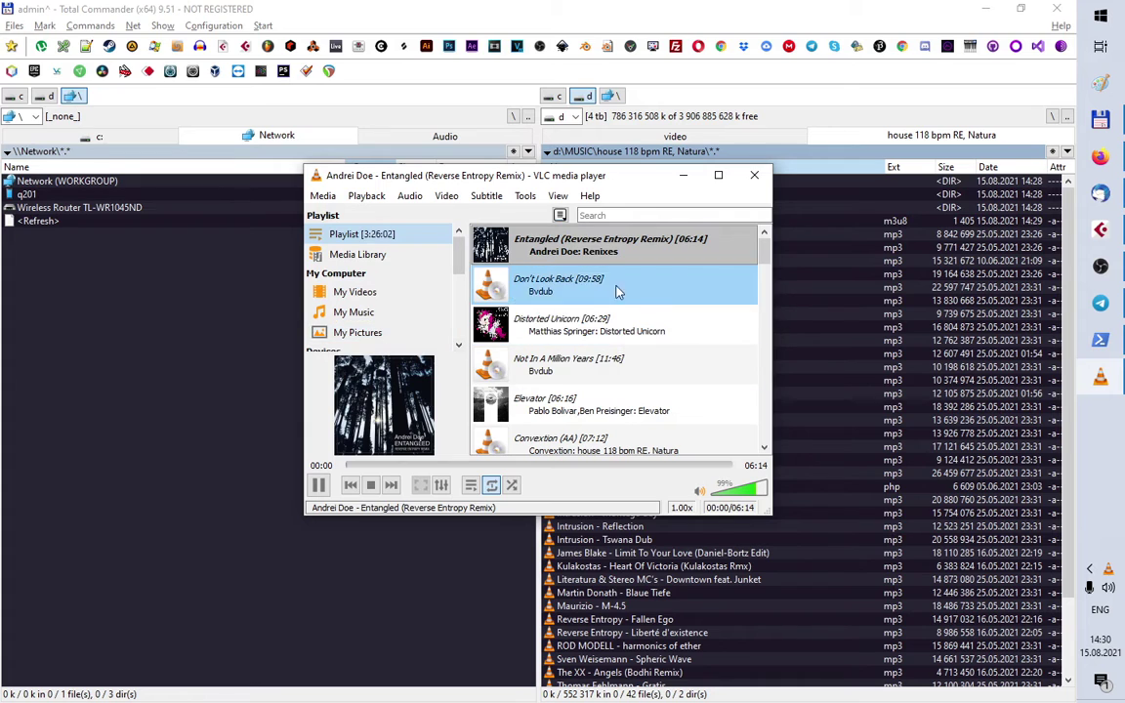
{"action": "left_click", "coordinate": [370, 486]}
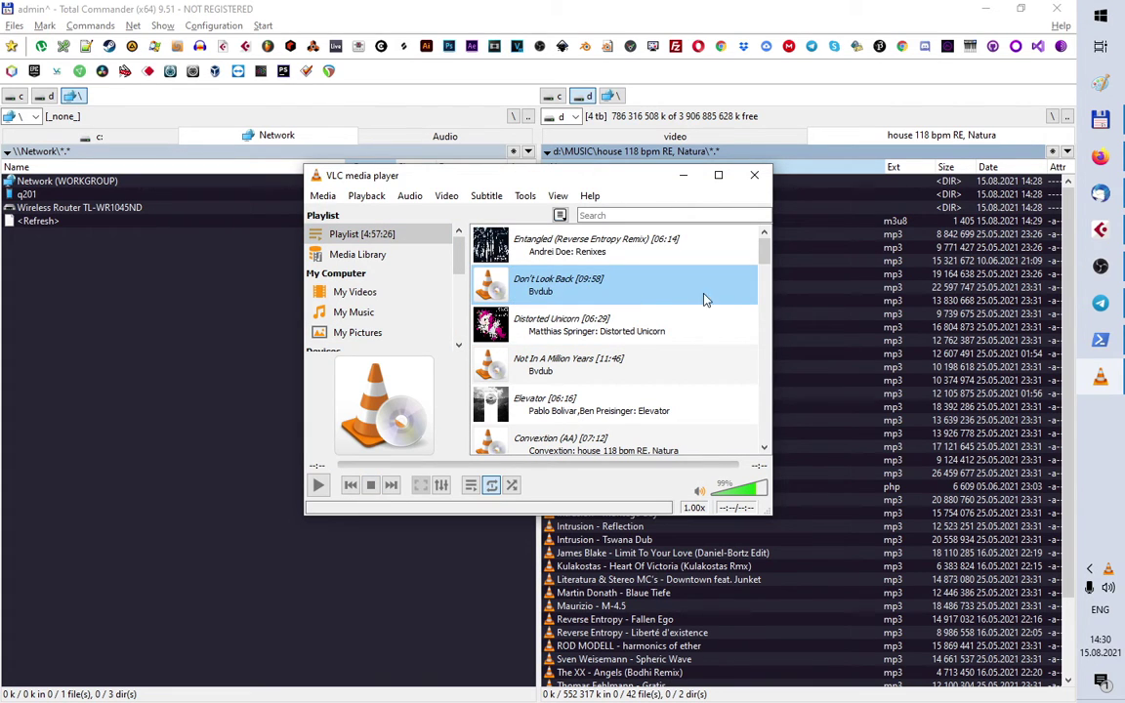
{"action": "left_click_drag", "start_coordinate": [769, 304], "coordinate": [979, 298]}
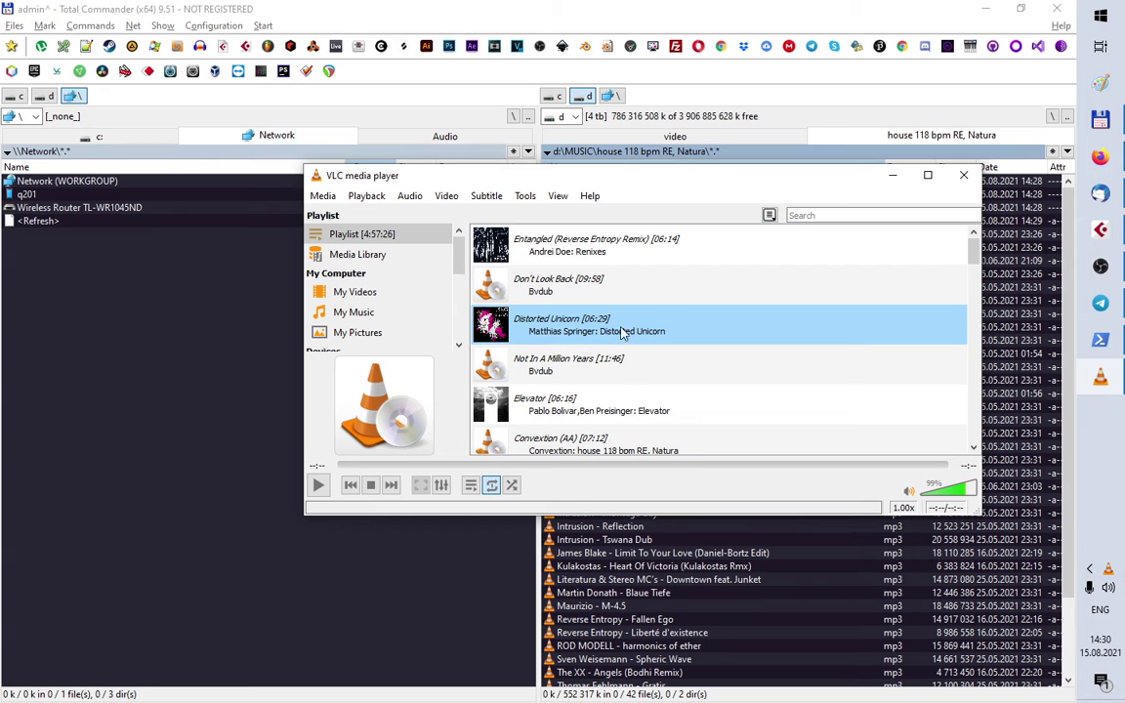
{"action": "left_click", "coordinate": [893, 179]}
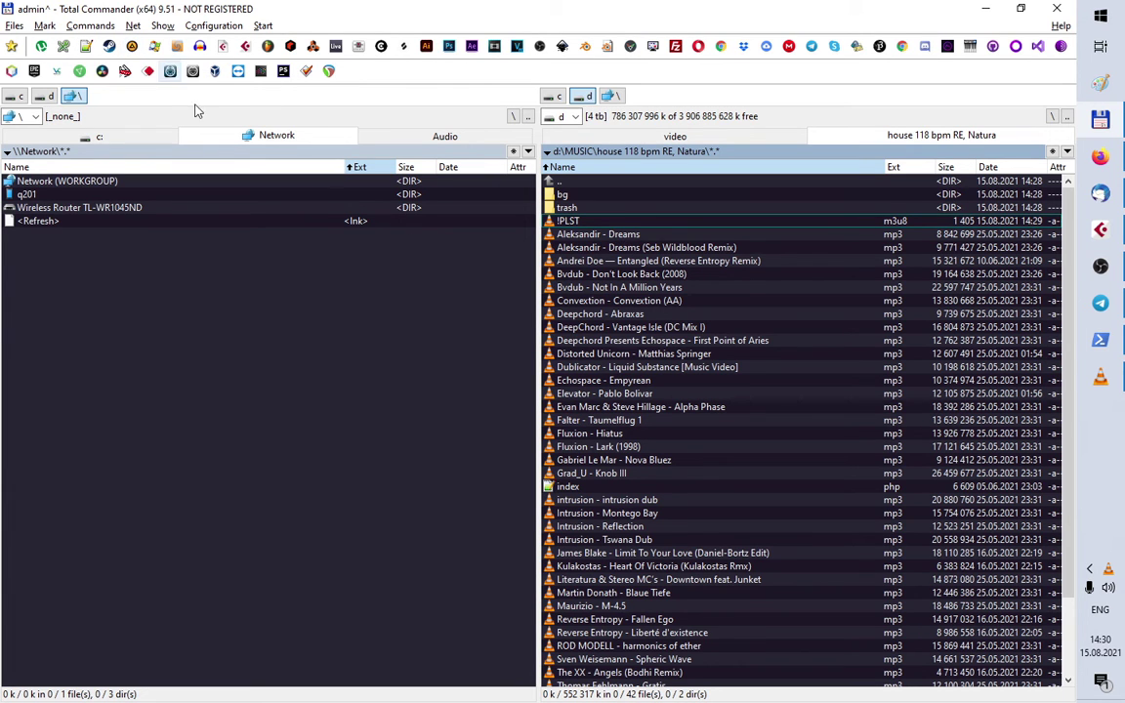
Return to the PLS Order tab, where the saved list runs from 000 Entangled onward
{"action": "scroll", "coordinate": [687, 503], "scroll_direction": "down", "scroll_amount": 2}
{"action": "scroll", "coordinate": [681, 477], "scroll_direction": "up", "scroll_amount": 3}
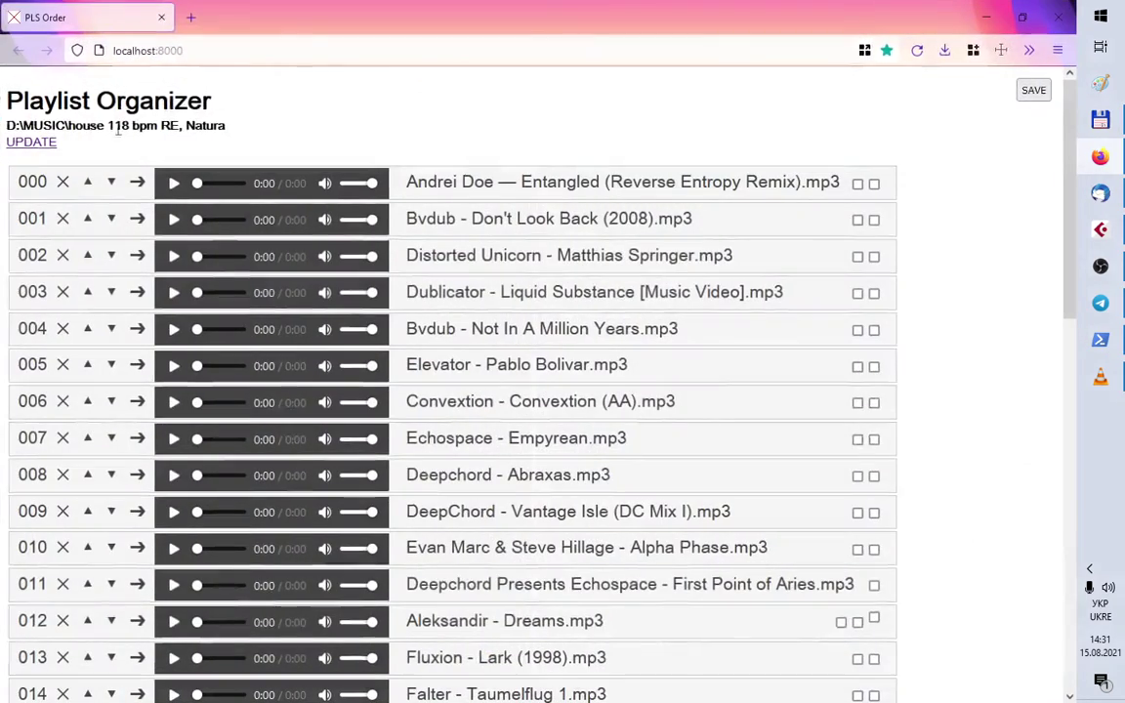
{"action": "scroll", "coordinate": [423, 498], "scroll_direction": "down", "scroll_amount": 3}
{"action": "scroll", "coordinate": [423, 498], "scroll_direction": "down", "scroll_amount": 5}
{"action": "scroll", "coordinate": [420, 502], "scroll_direction": "up", "scroll_amount": 8}
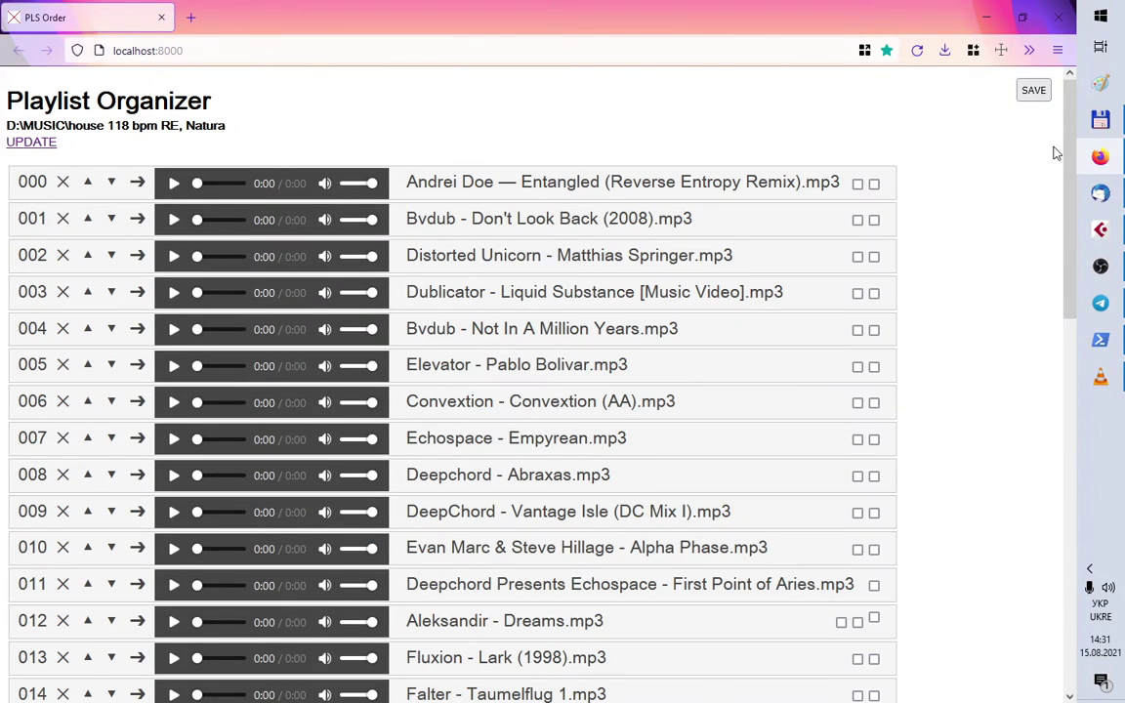
{"action": "left_click", "coordinate": [987, 17]}
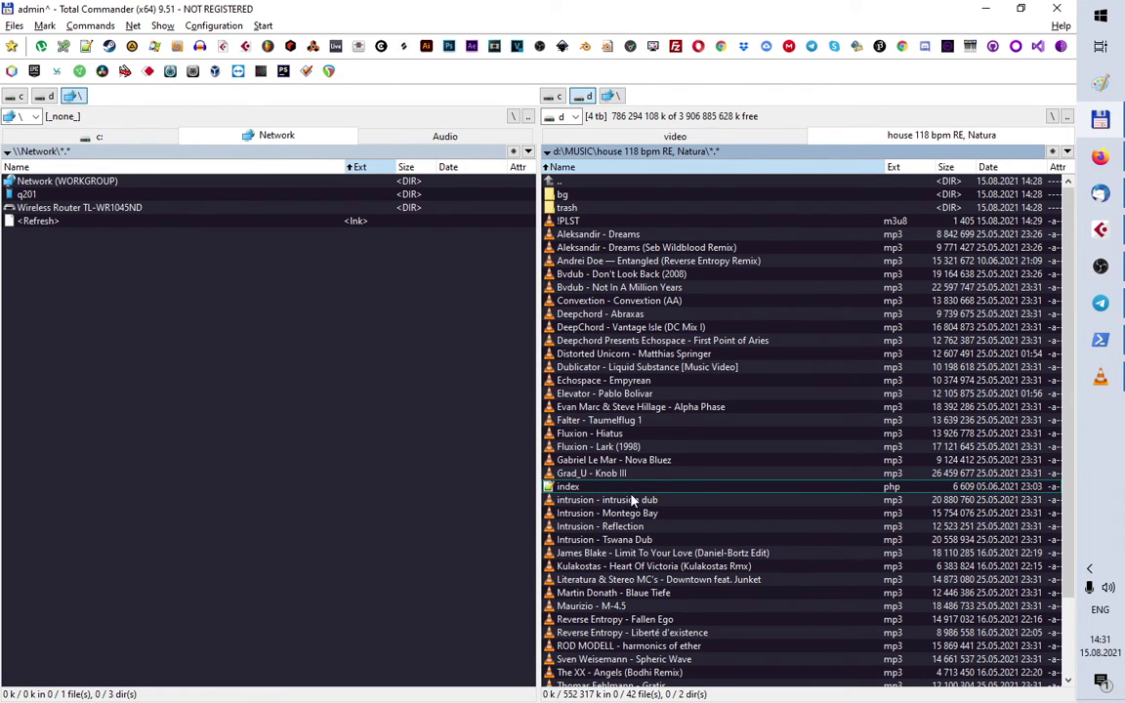
{"action": "key", "text": "alt+Tab"}
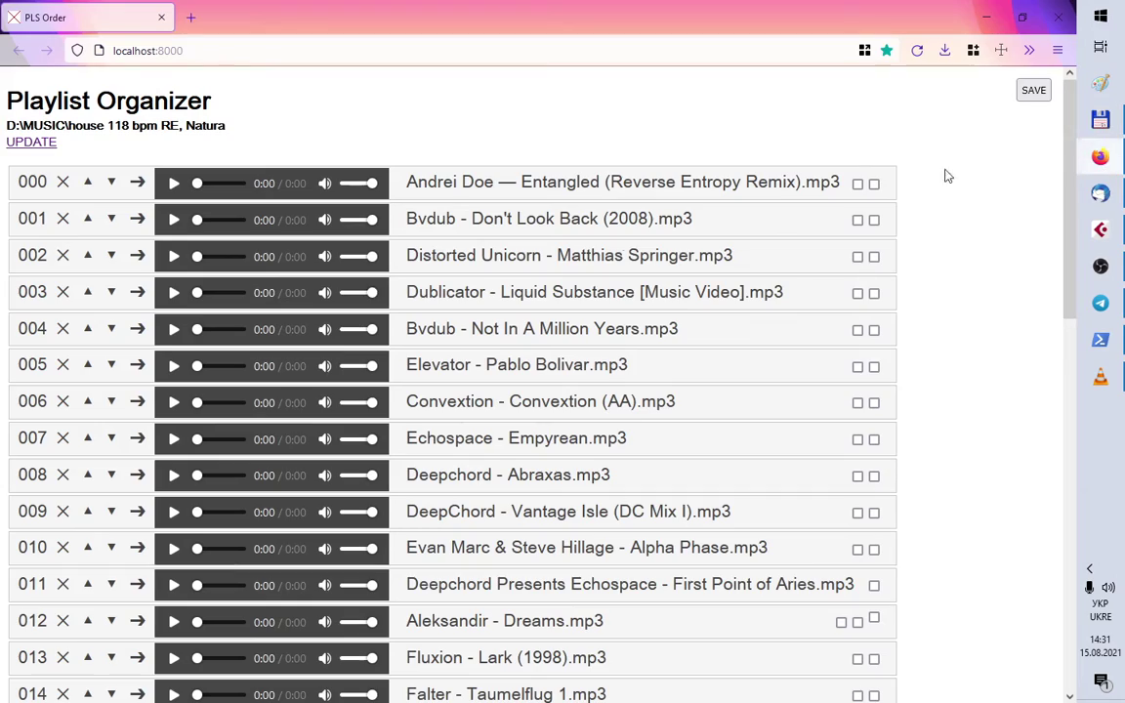
Move Reverse Entropy - Fallen Ego up between Intrusion - Montego Bay and Intrusion - Reflection
{"action": "scroll", "coordinate": [477, 477], "scroll_direction": "down", "scroll_amount": 7}
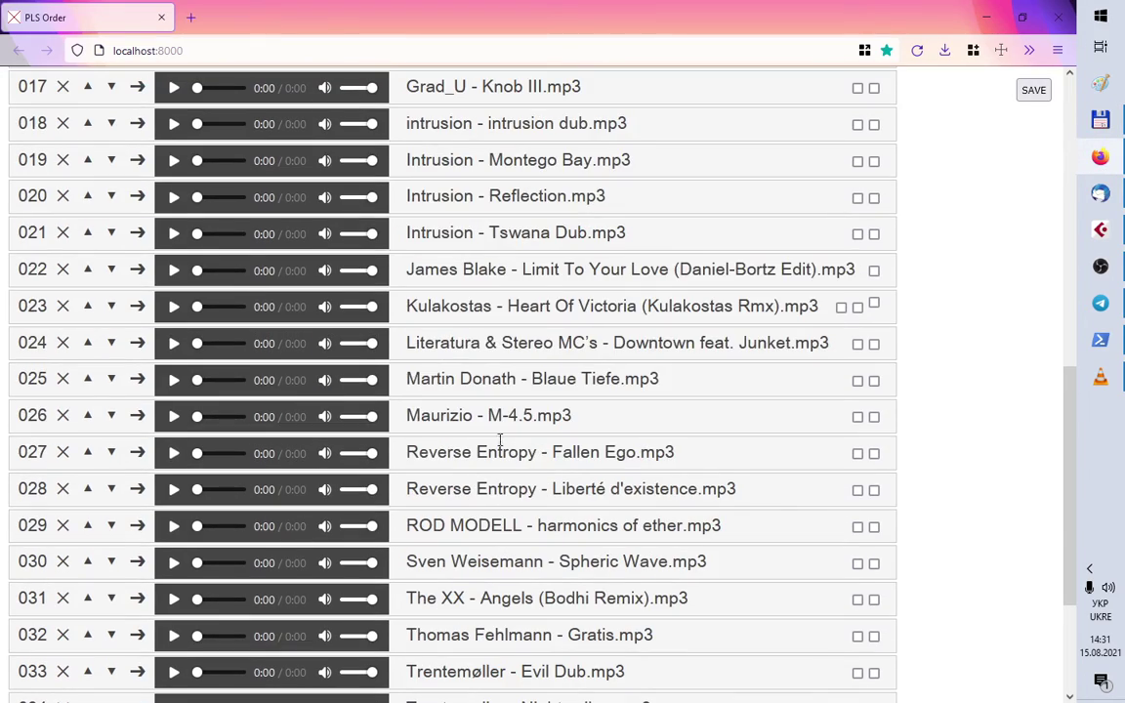
{"action": "left_click_drag", "start_coordinate": [500, 441], "coordinate": [492, 156]}
{"action": "scroll", "coordinate": [494, 460], "scroll_direction": "up", "scroll_amount": 5}
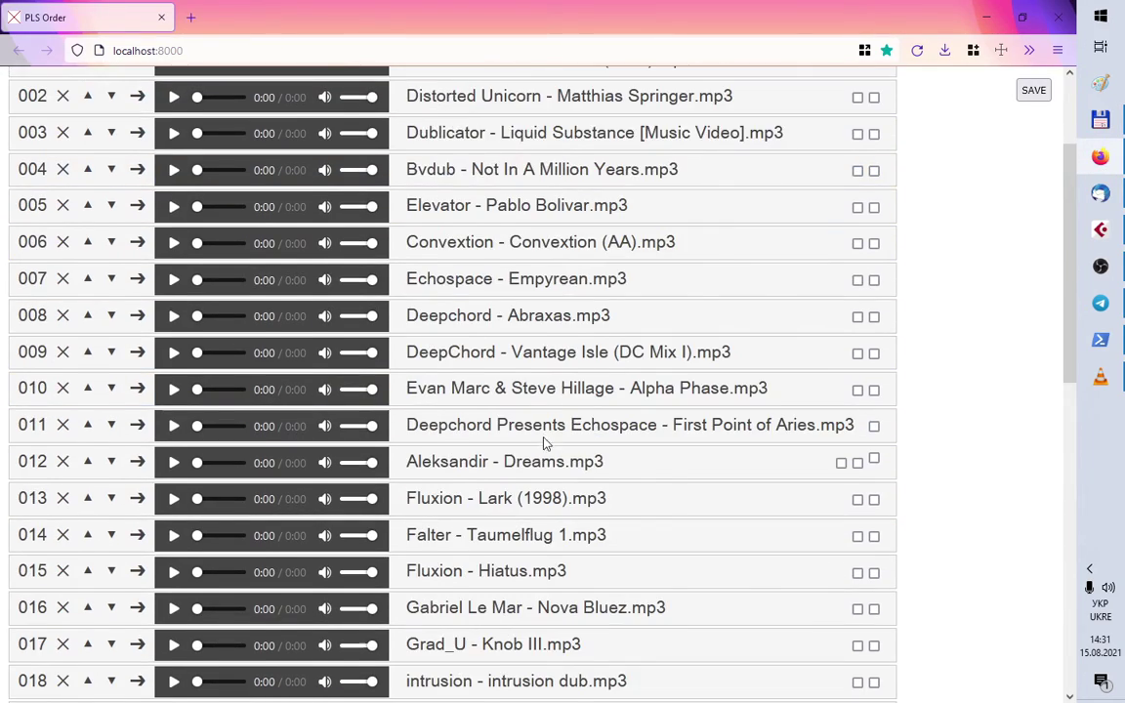
{"action": "scroll", "coordinate": [544, 442], "scroll_direction": "up", "scroll_amount": 2}
{"action": "scroll", "coordinate": [478, 444], "scroll_direction": "down", "scroll_amount": 10}
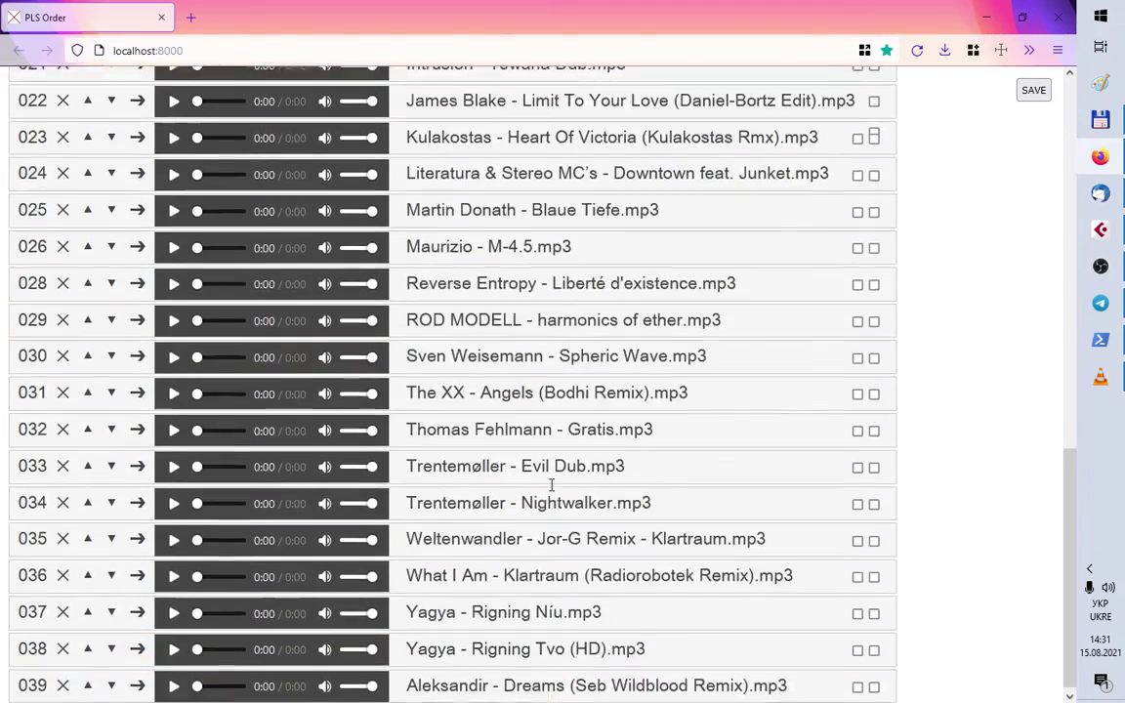
{"action": "scroll", "coordinate": [552, 485], "scroll_direction": "up", "scroll_amount": 10}
{"action": "scroll", "coordinate": [485, 466], "scroll_direction": "down", "scroll_amount": 4}
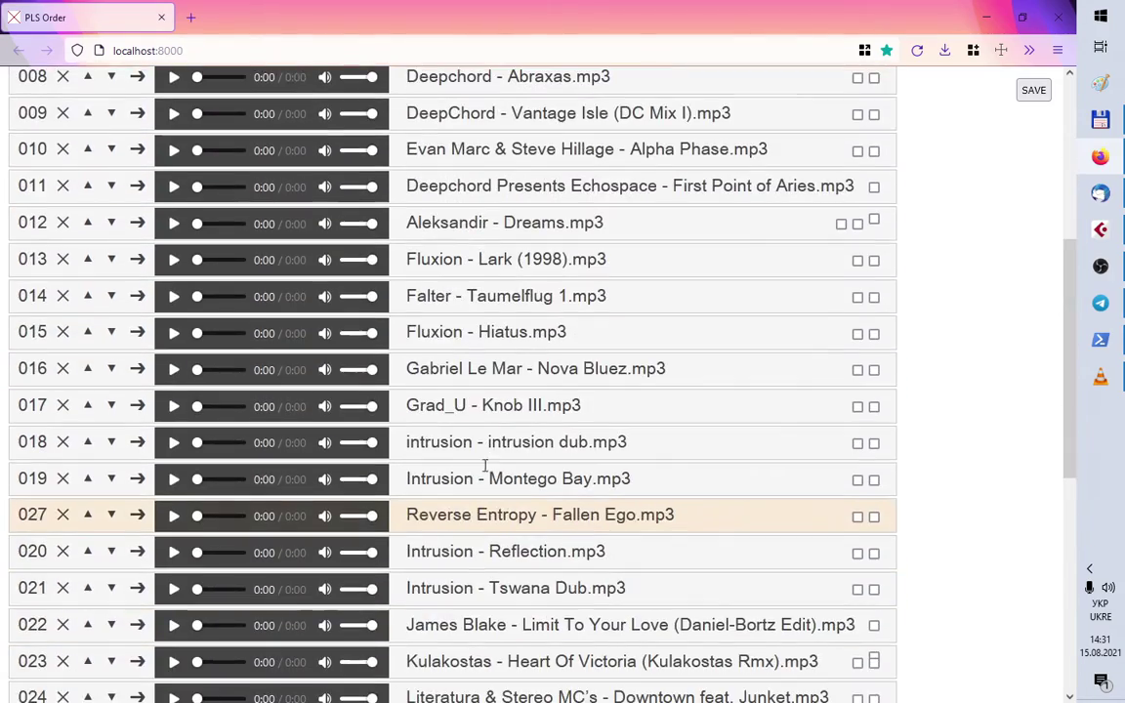
{"action": "scroll", "coordinate": [195, 488], "scroll_direction": "up", "scroll_amount": 5}
Briefly preview and pause Elevator, Vantage Isle, Alpha Phase and First Point of Aries
{"action": "left_click", "coordinate": [173, 365]}
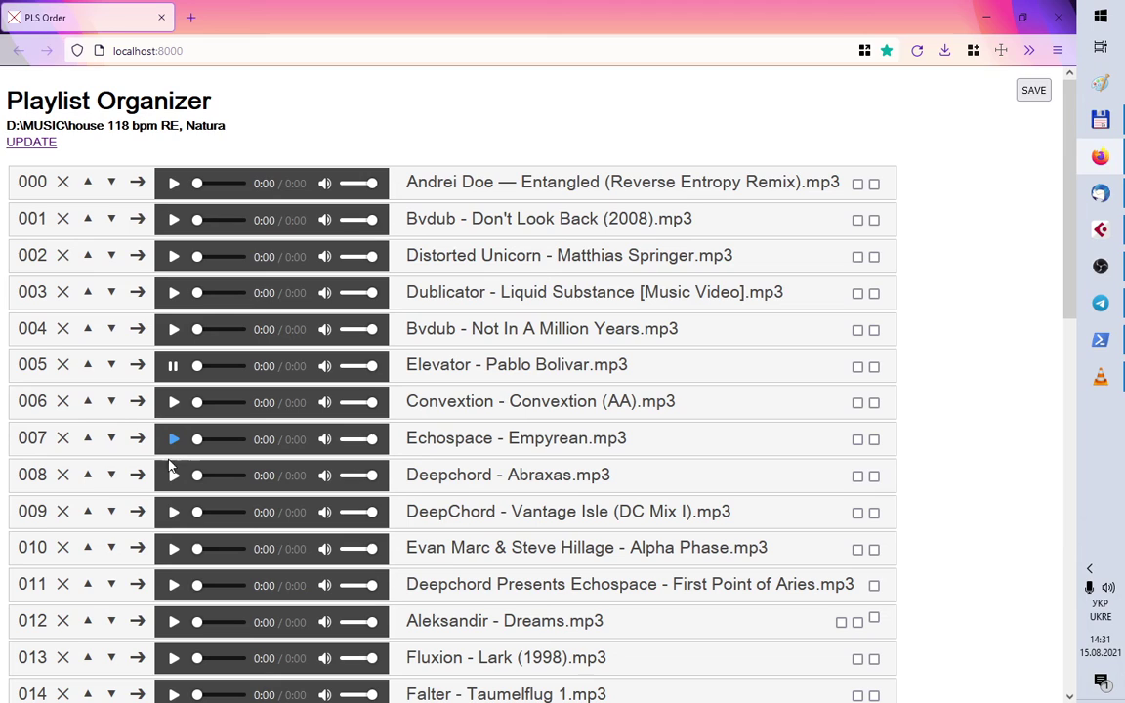
{"action": "left_click", "coordinate": [172, 512]}
{"action": "left_click", "coordinate": [173, 548]}
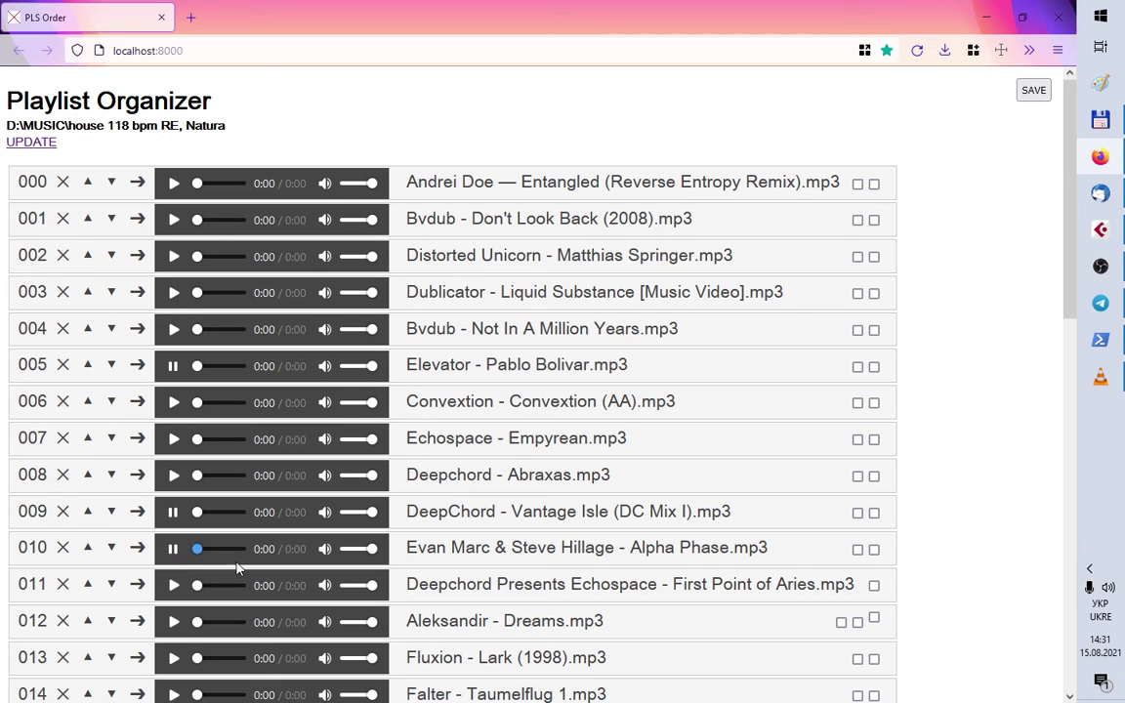
{"action": "left_click", "coordinate": [173, 584]}
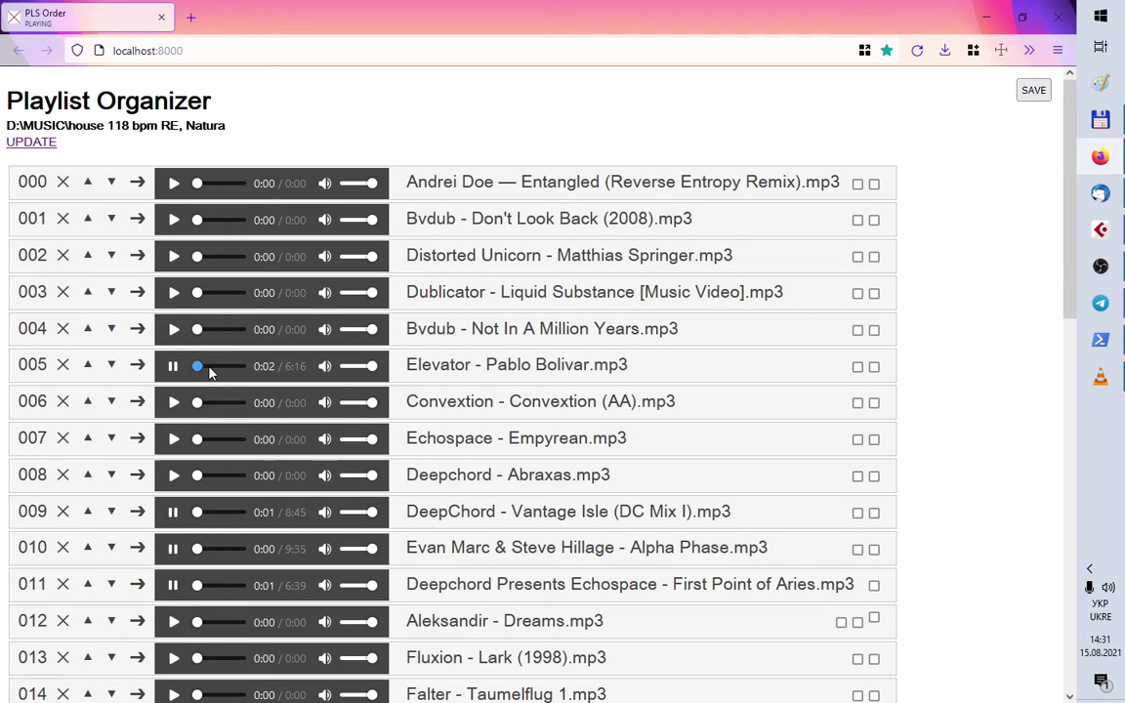
{"action": "left_click", "coordinate": [173, 584]}
{"action": "left_click", "coordinate": [173, 548]}
{"action": "left_click", "coordinate": [172, 511]}
{"action": "left_click", "coordinate": [173, 365]}
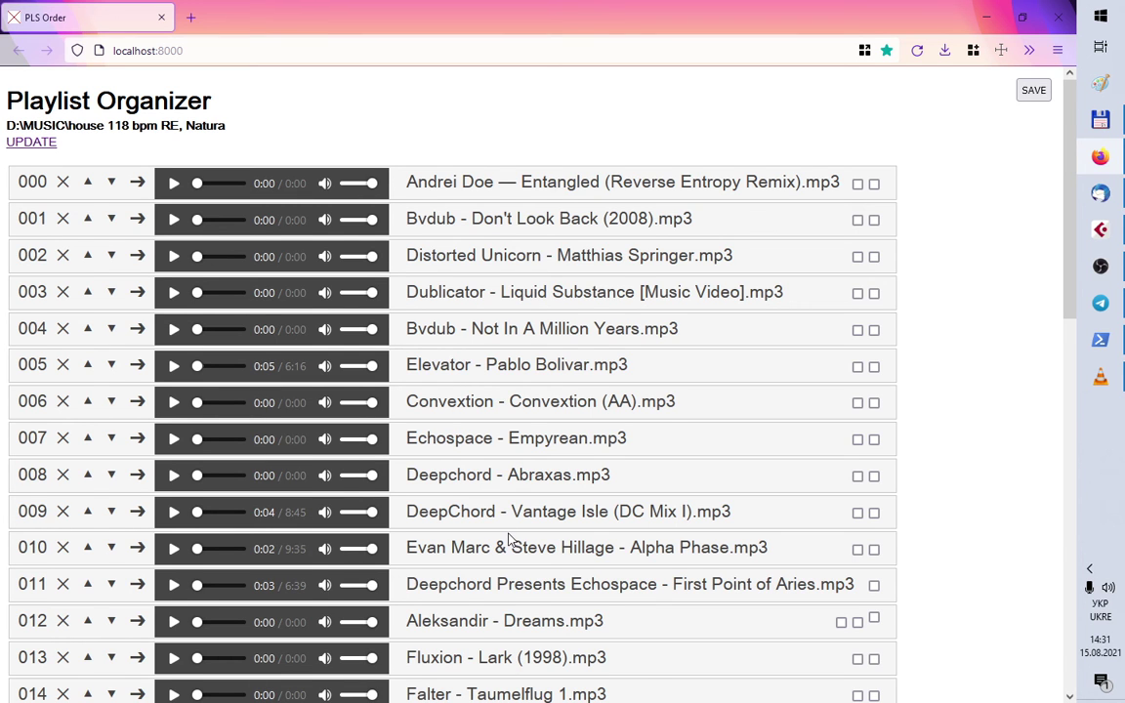
{"action": "scroll", "coordinate": [508, 540], "scroll_direction": "down", "scroll_amount": 4}
{"action": "scroll", "coordinate": [503, 537], "scroll_direction": "up", "scroll_amount": 4}
{"action": "scroll", "coordinate": [499, 538], "scroll_direction": "down", "scroll_amount": 10}
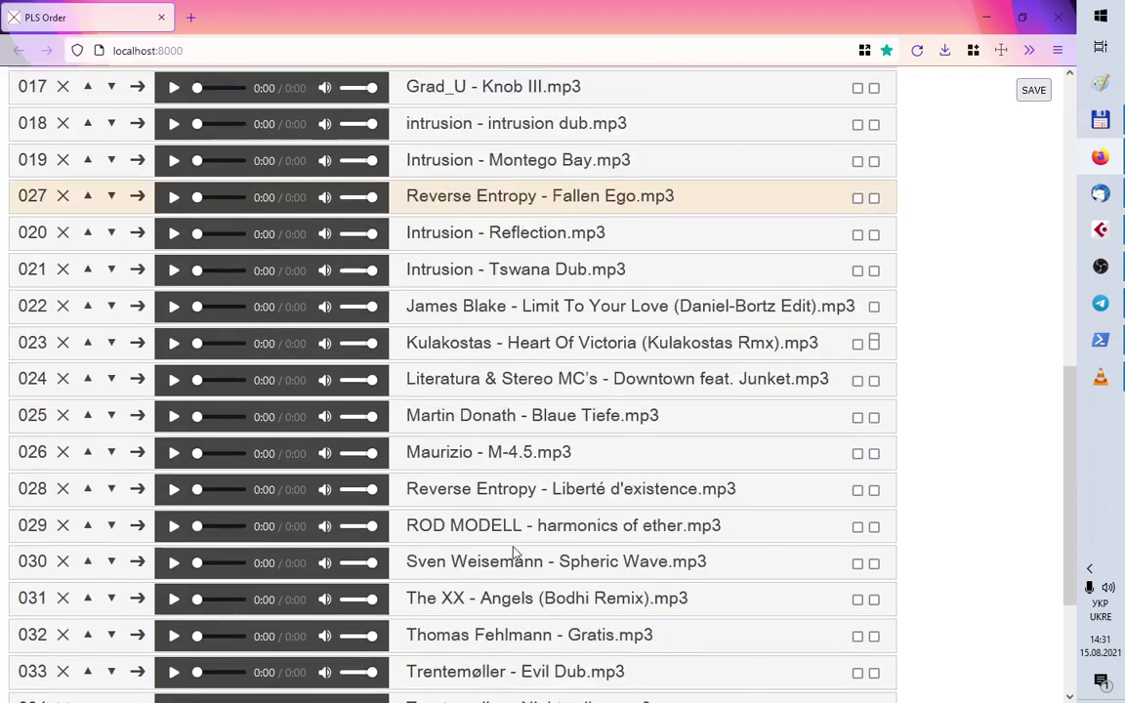
{"action": "scroll", "coordinate": [544, 588], "scroll_direction": "up", "scroll_amount": 2}
{"action": "scroll", "coordinate": [544, 588], "scroll_direction": "up", "scroll_amount": 5}
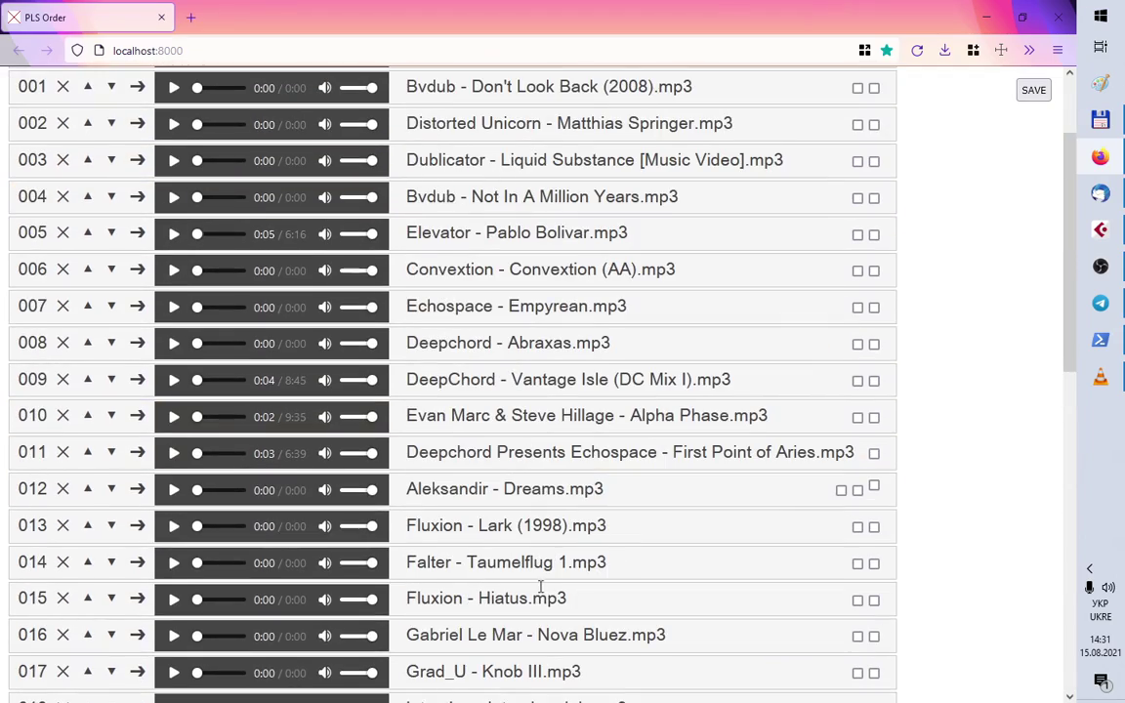
{"action": "scroll", "coordinate": [538, 589], "scroll_direction": "up", "scroll_amount": 2}
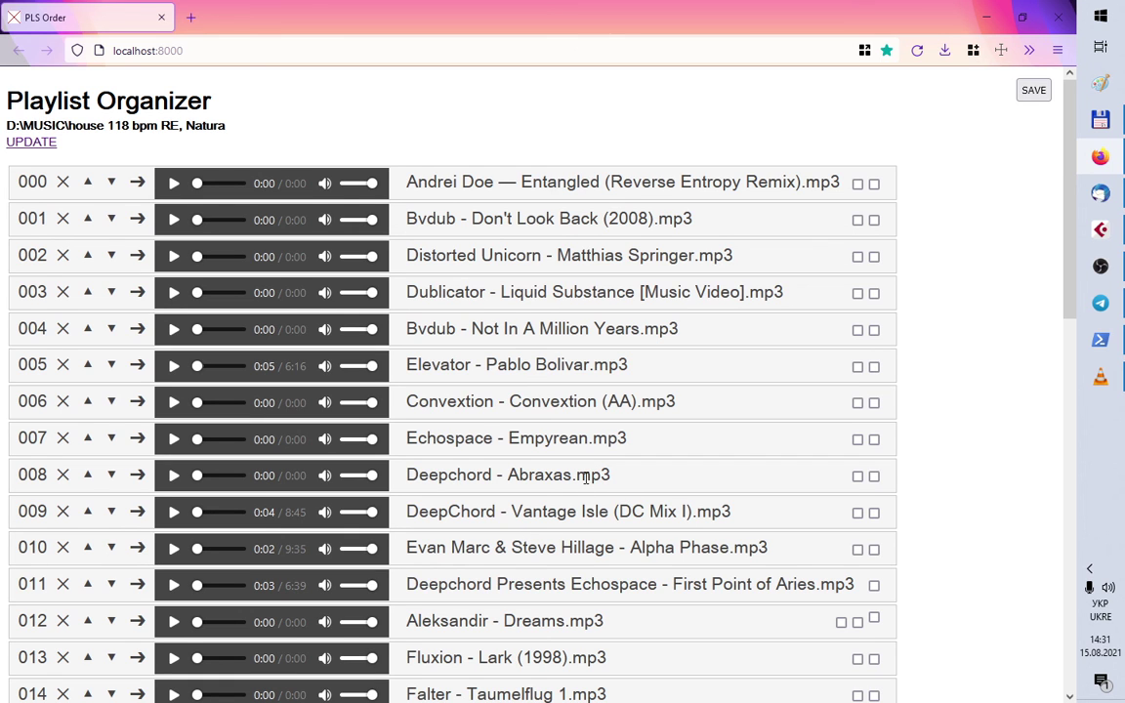
{"action": "scroll", "coordinate": [585, 476], "scroll_direction": "down", "scroll_amount": 2}
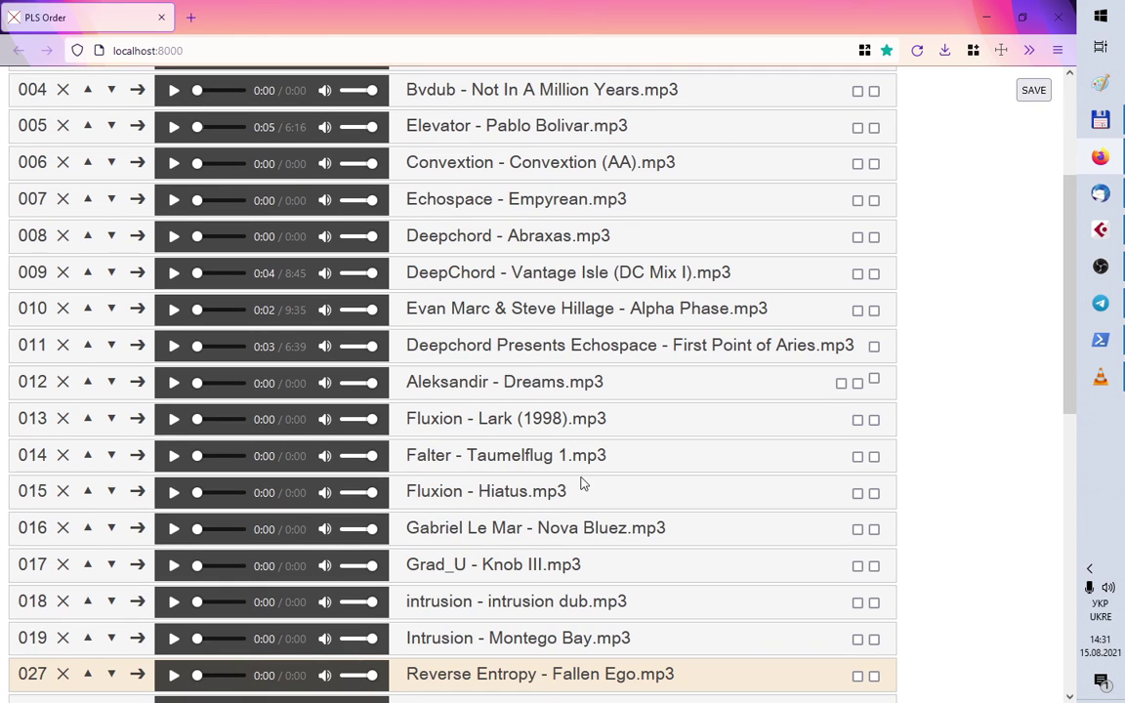
{"action": "scroll", "coordinate": [585, 489], "scroll_direction": "up", "scroll_amount": 2}
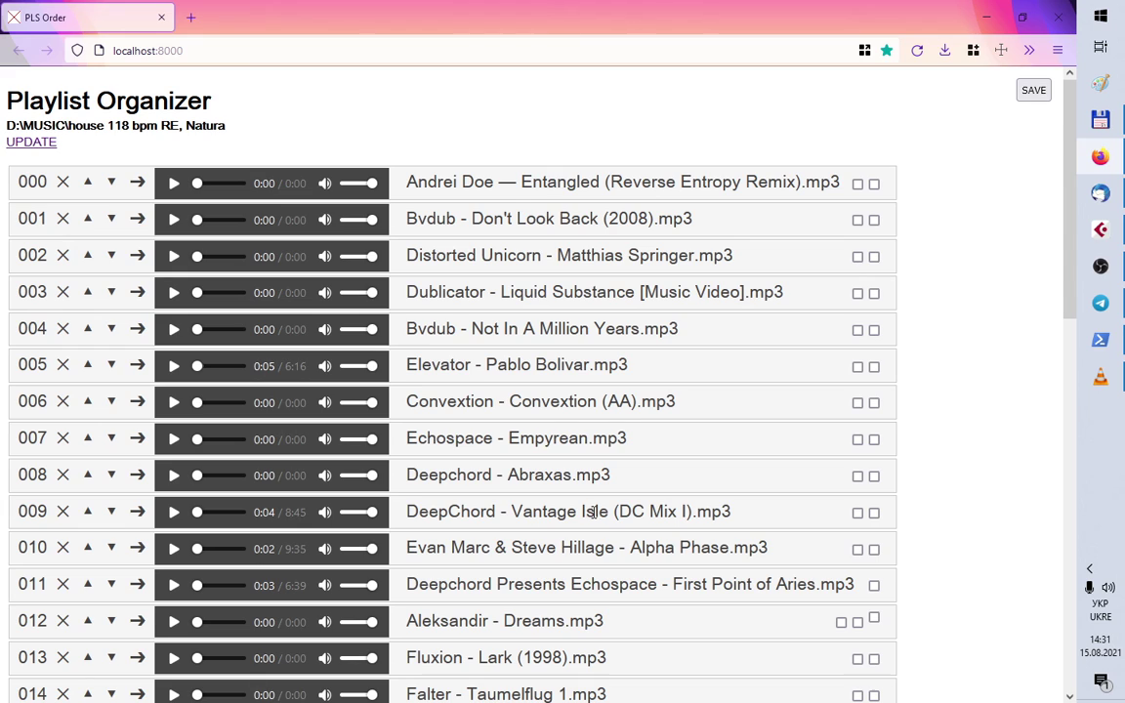